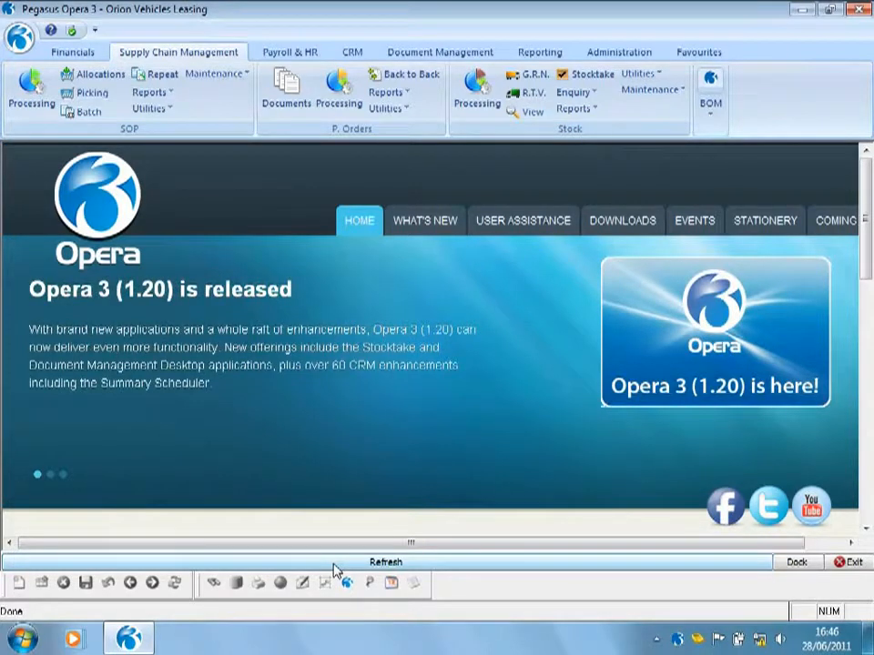
# Open the stocktake profiles and examine profile A's tolerance percentage, interval, required worksheets and Do Not Count settings
pyautogui.click(845, 562)
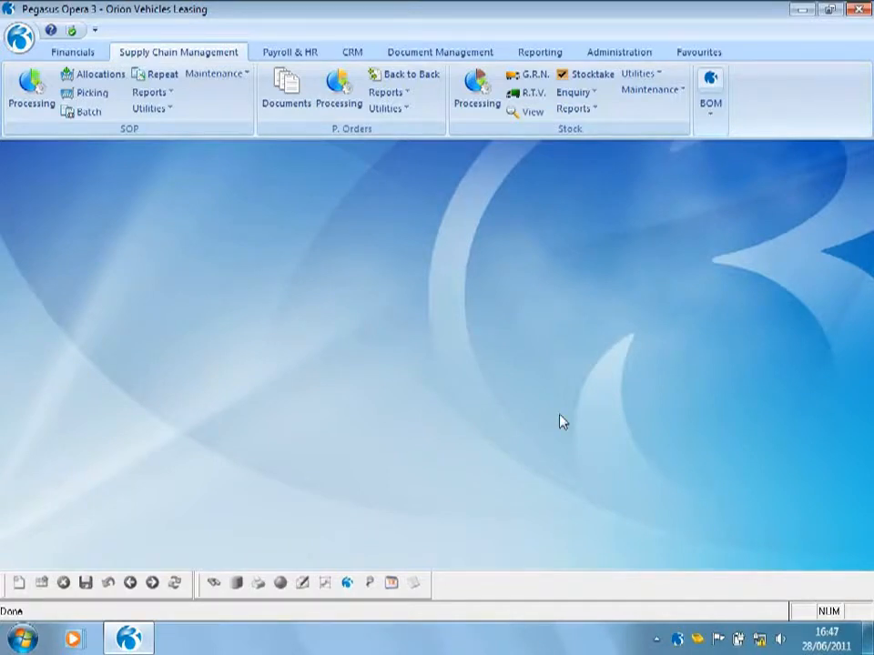
pyautogui.click(674, 91)
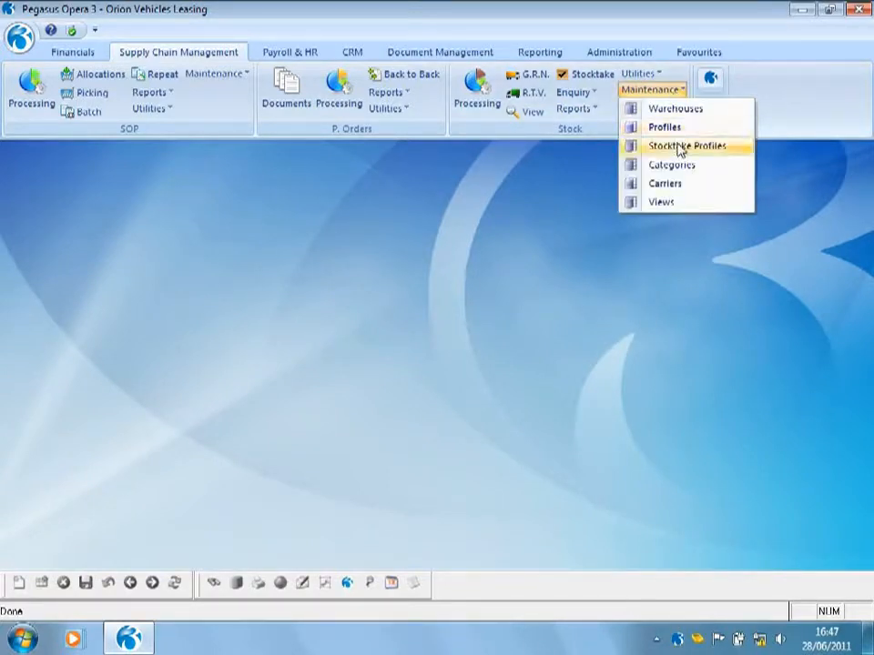
pyautogui.click(679, 146)
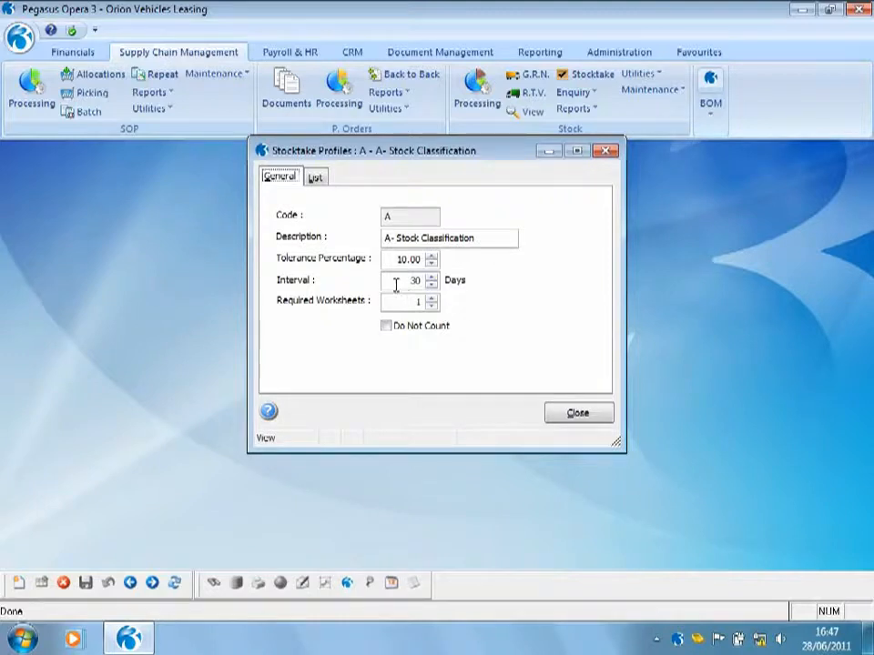
pyautogui.moveTo(390, 280); pyautogui.dragTo(432, 285)
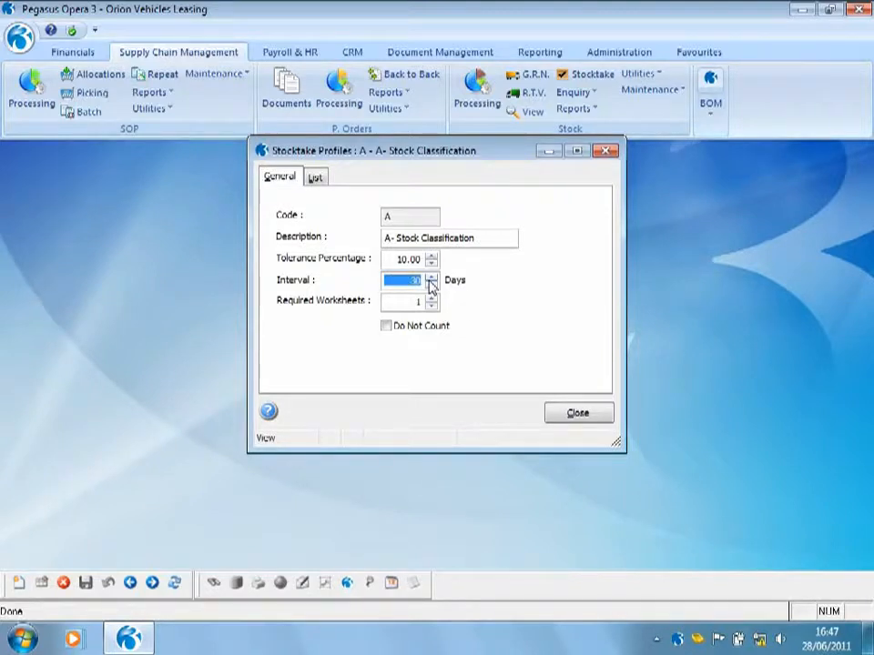
pyautogui.click(418, 303)
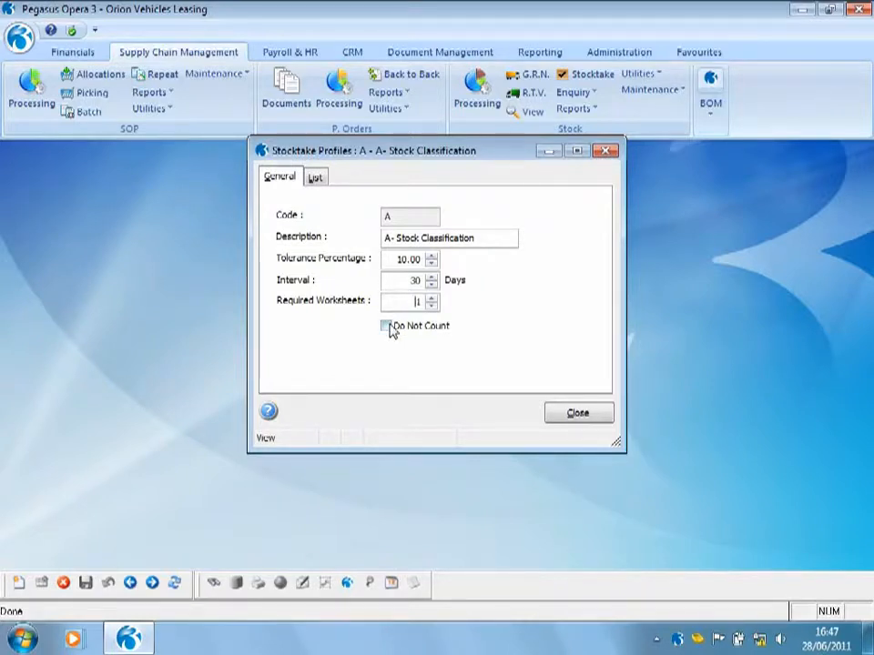
pyautogui.doubleClick(394, 259)
pyautogui.moveTo(333, 160); pyautogui.dragTo(329, 175)
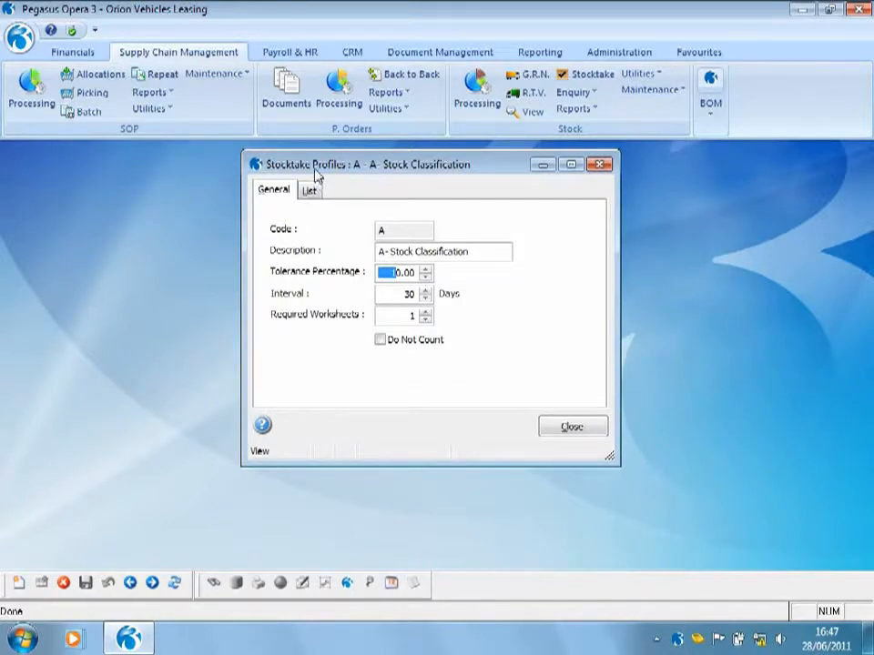
# Review the settings of stocktake profiles B, C and D, and close the profiles
pyautogui.press('pagedown')
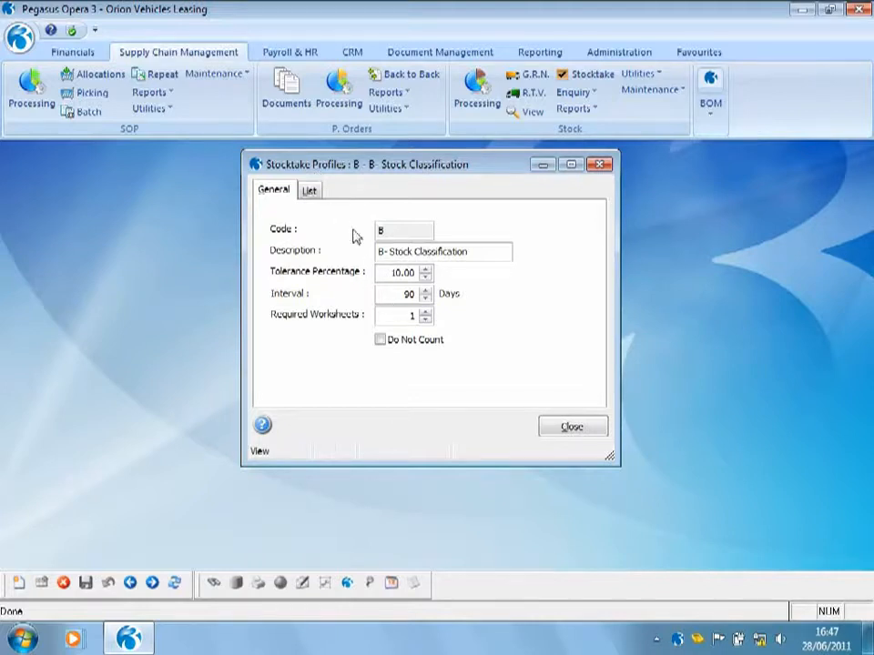
pyautogui.press('pagedown')
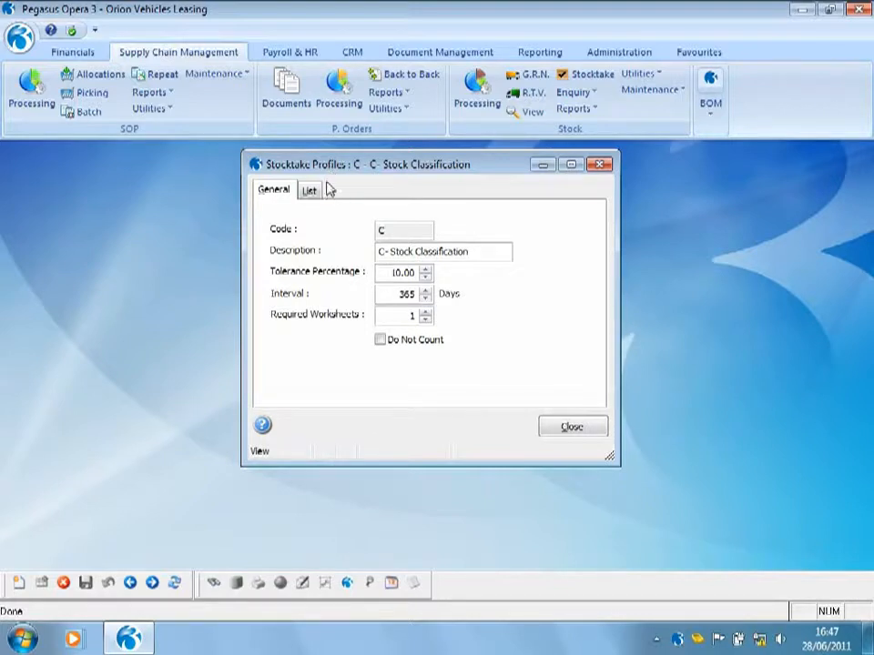
pyautogui.press('pagedown')
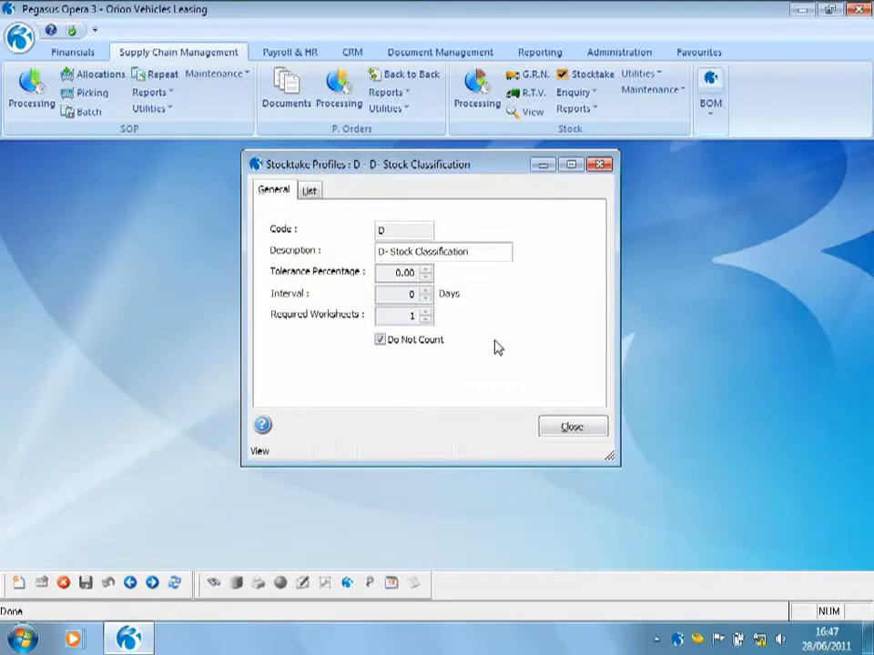
pyautogui.click(561, 431)
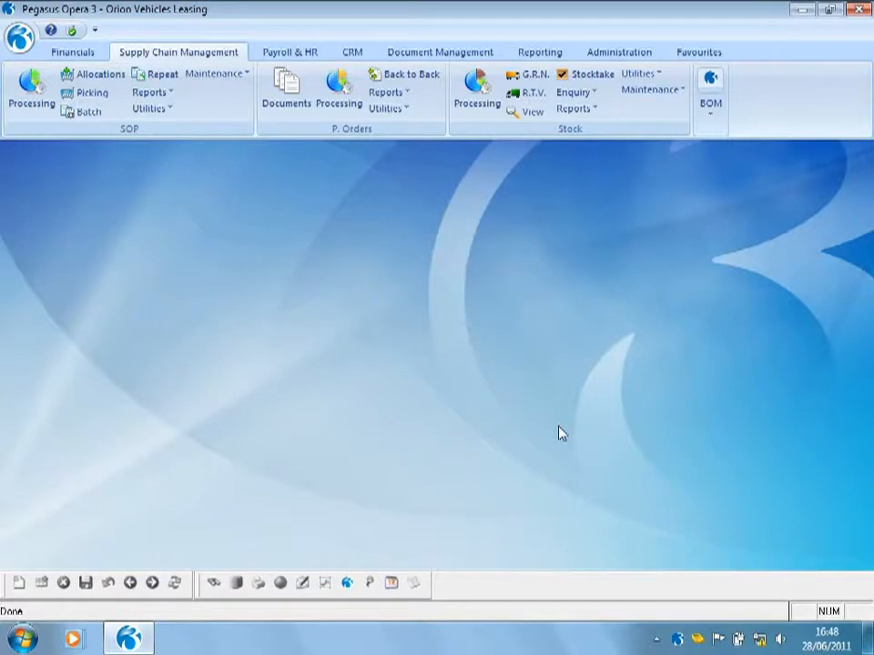
# Assign stocktake profile A to the stock profile 1000 - Pack of 1000 and save the record
pyautogui.click(679, 90)
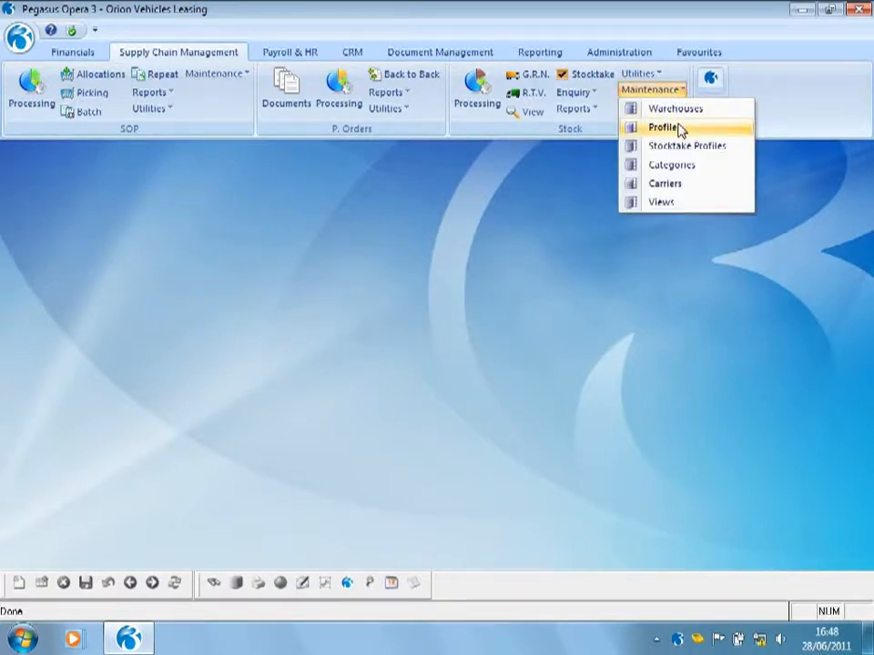
pyautogui.click(679, 128)
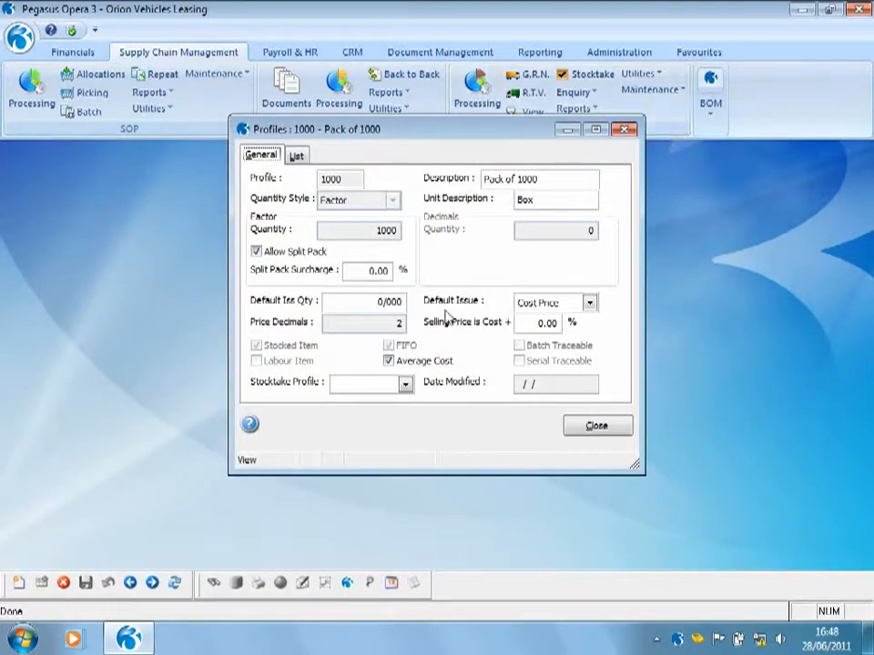
pyautogui.click(405, 385)
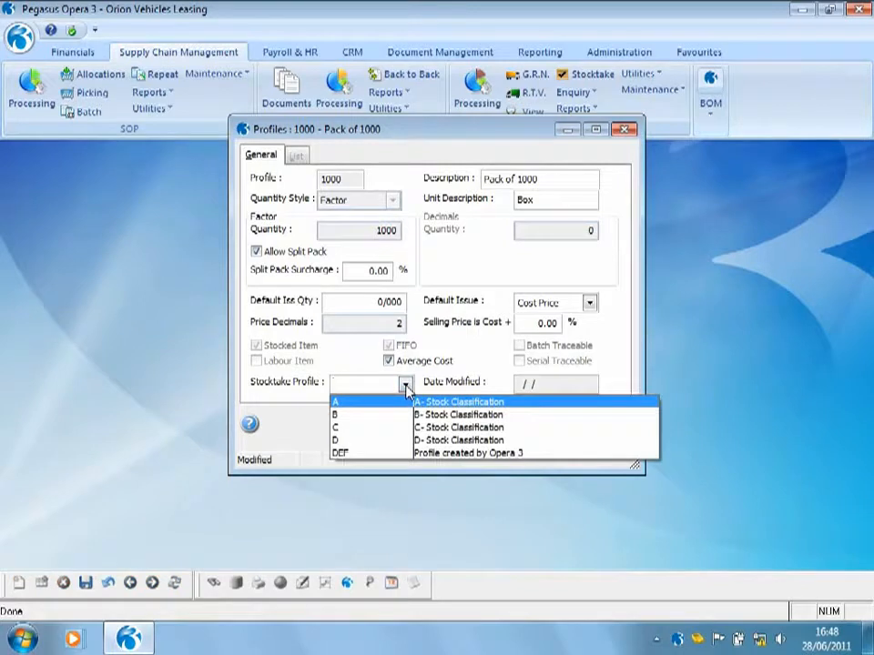
pyautogui.click(401, 403)
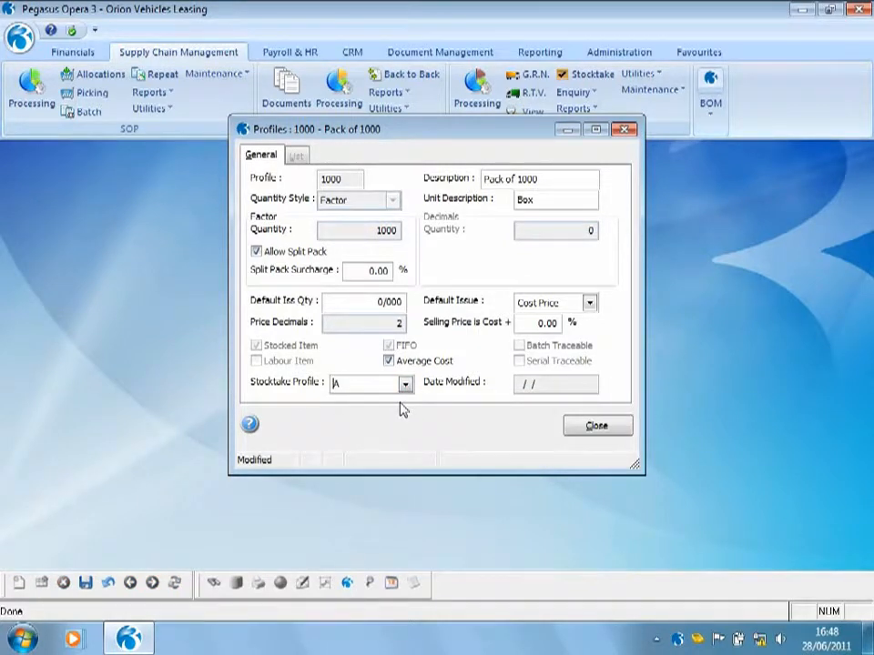
pyautogui.click(571, 426)
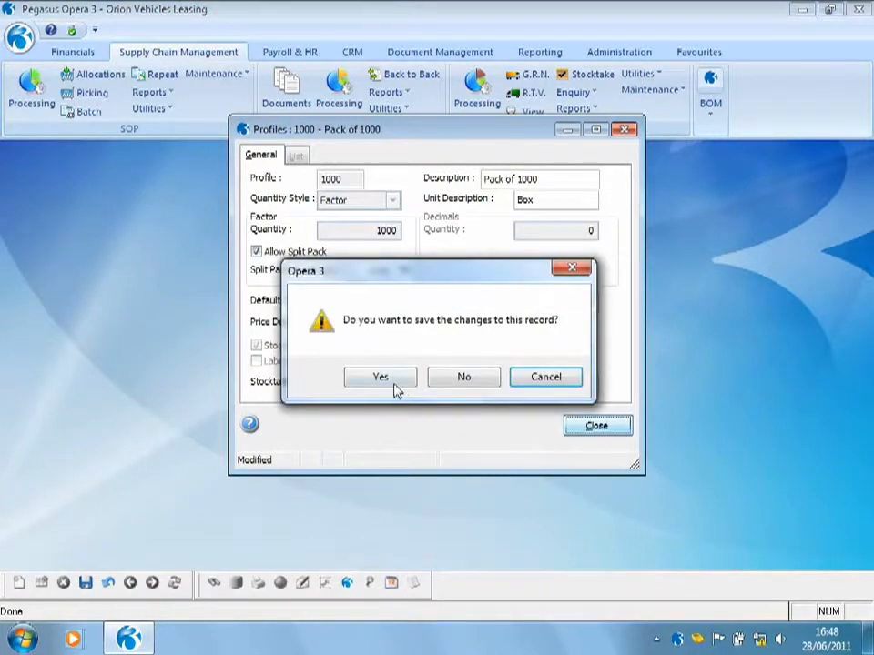
pyautogui.click(397, 382)
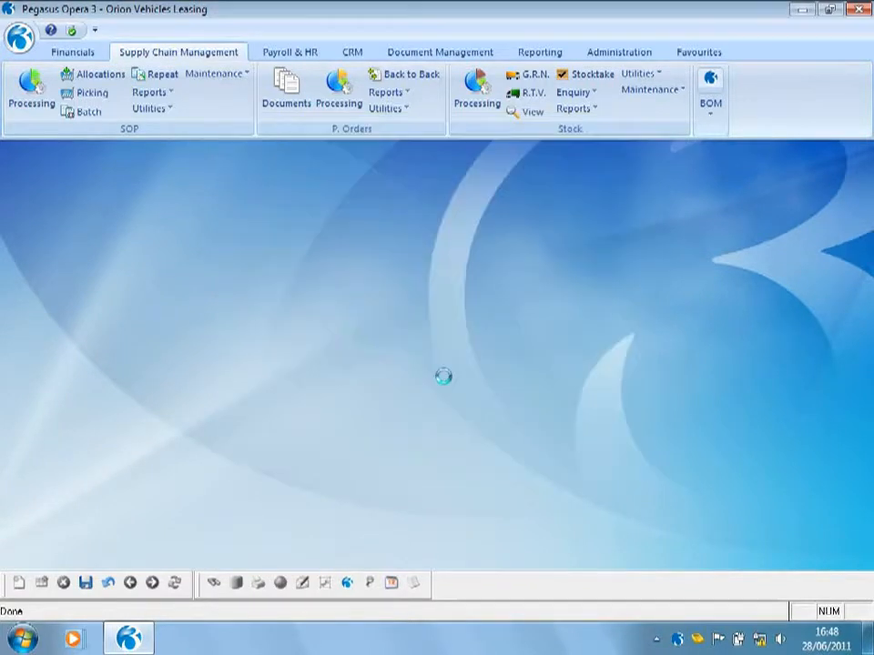
# Set the stocktake profile to B on the MAIN warehouse record of stock item CMAT044 - Car Mat - Small
pyautogui.click(479, 91)
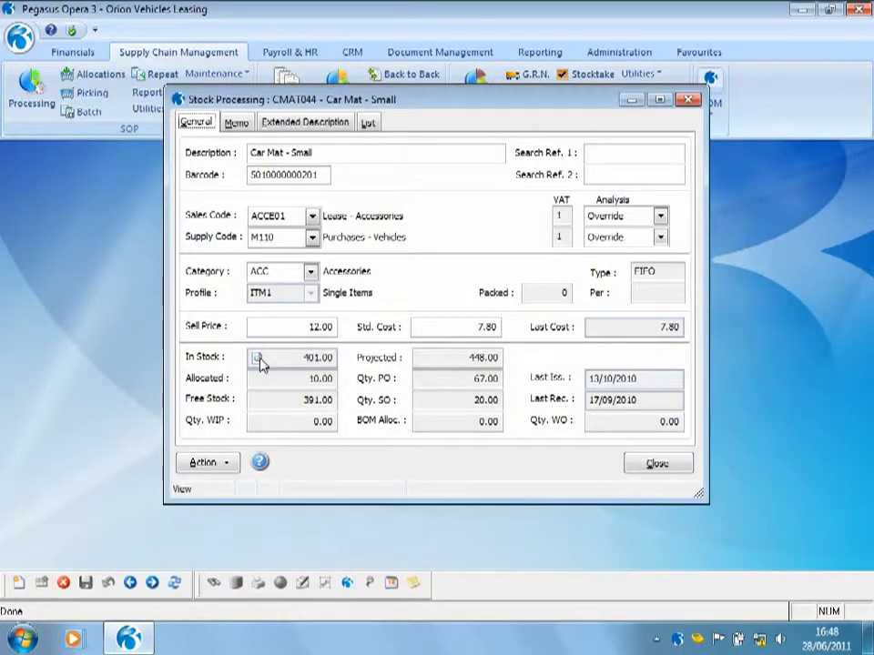
pyautogui.click(259, 359)
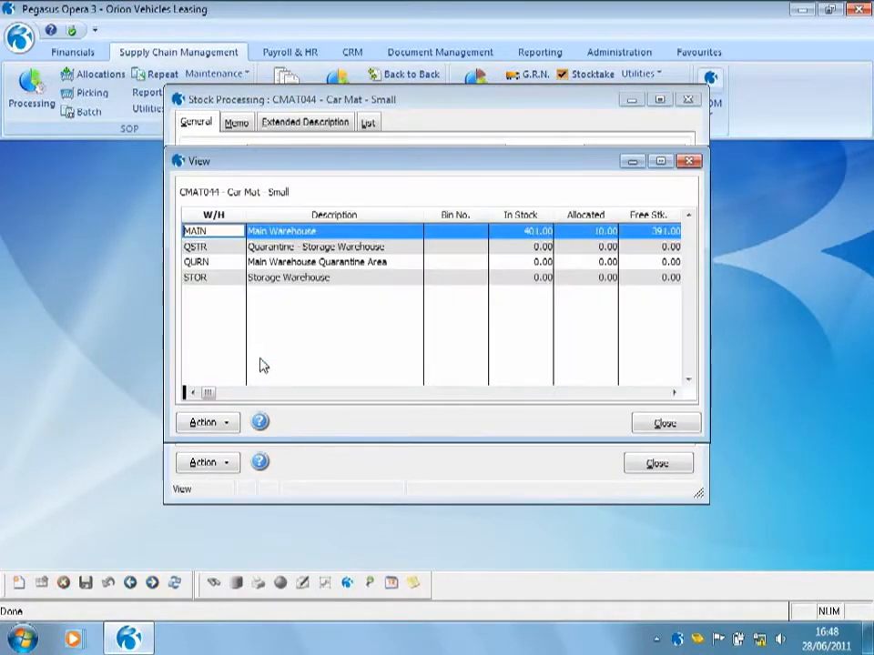
pyautogui.click(236, 425)
pyautogui.click(250, 476)
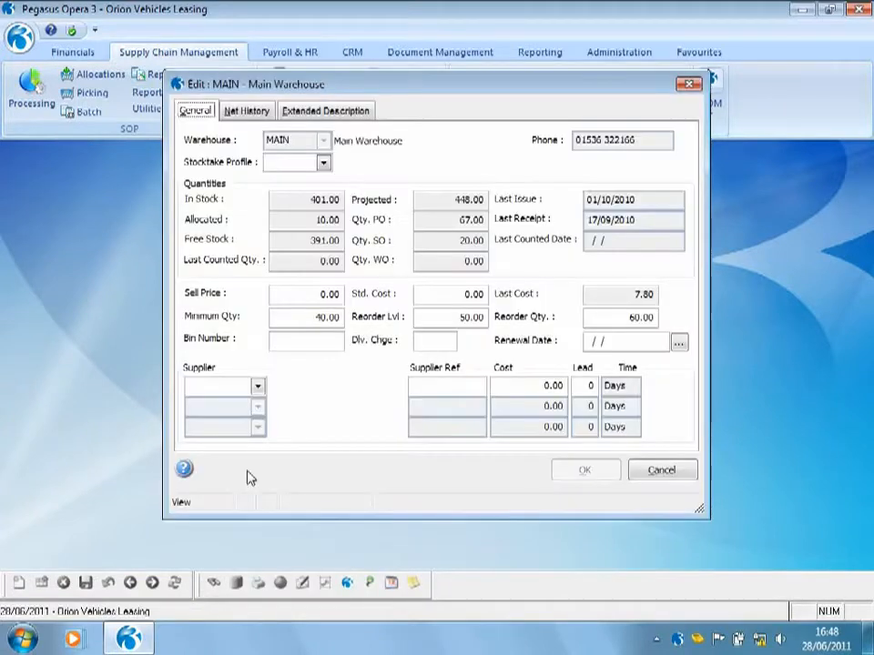
pyautogui.click(323, 162)
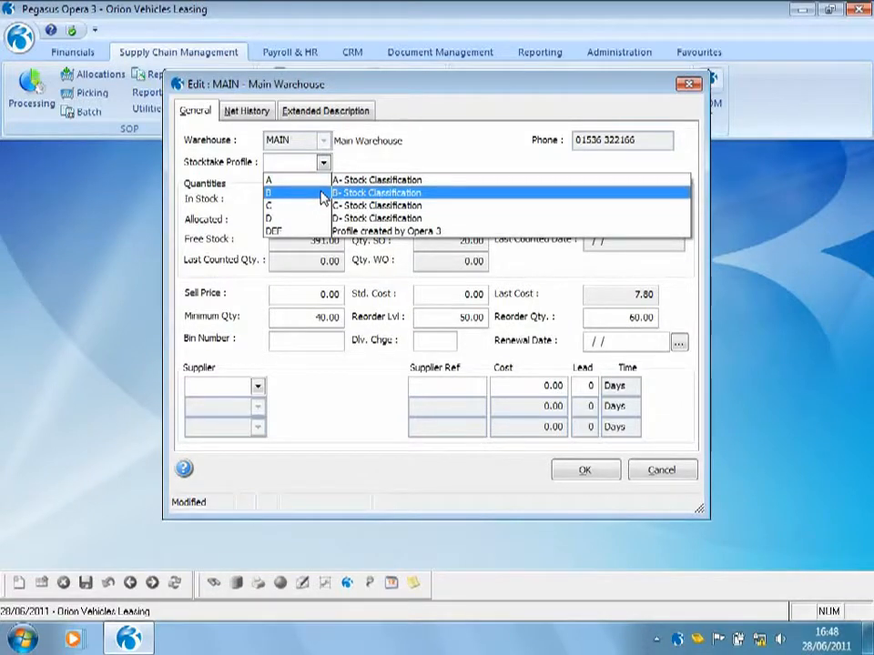
pyautogui.click(322, 194)
pyautogui.click(583, 470)
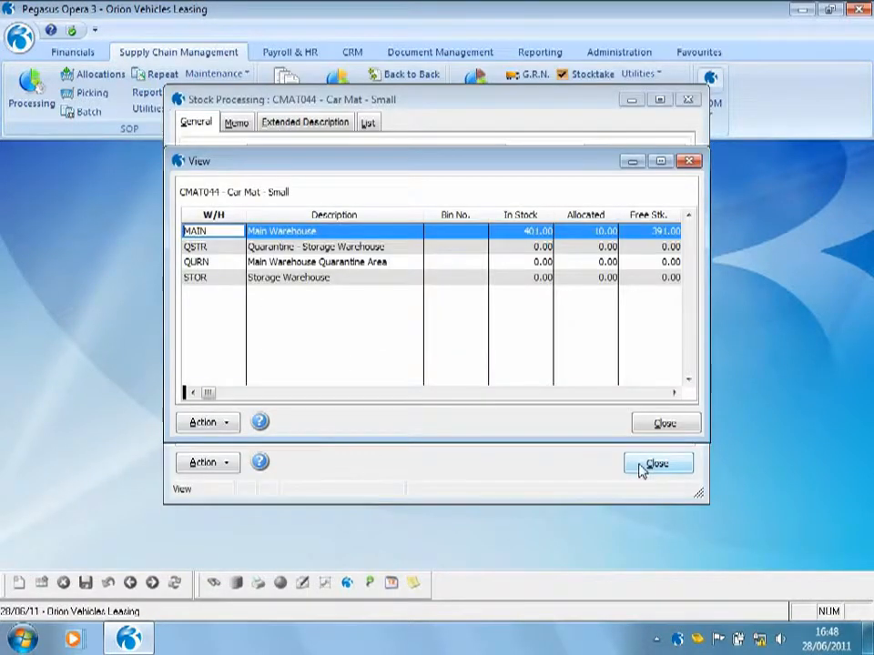
pyautogui.click(662, 425)
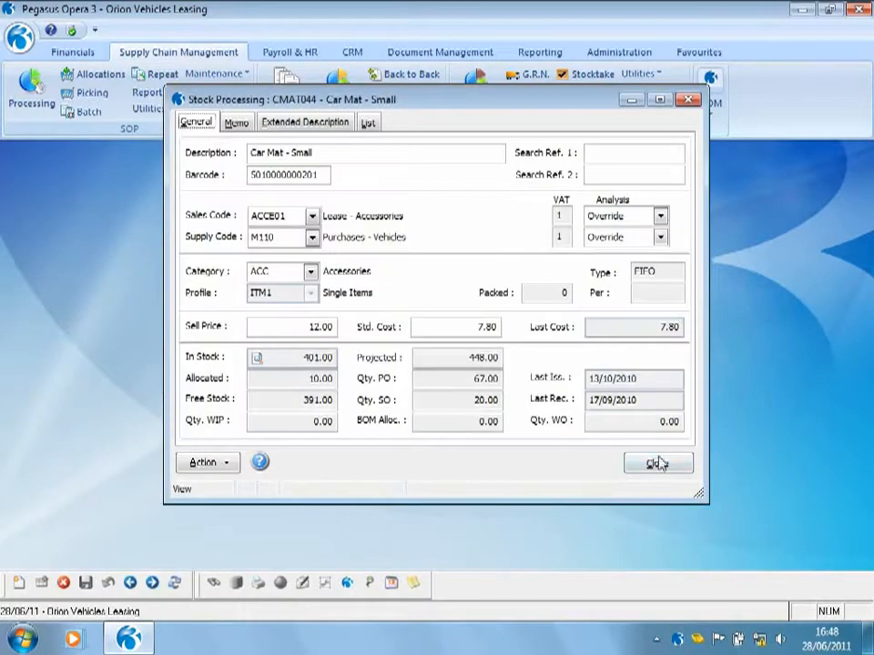
pyautogui.click(657, 463)
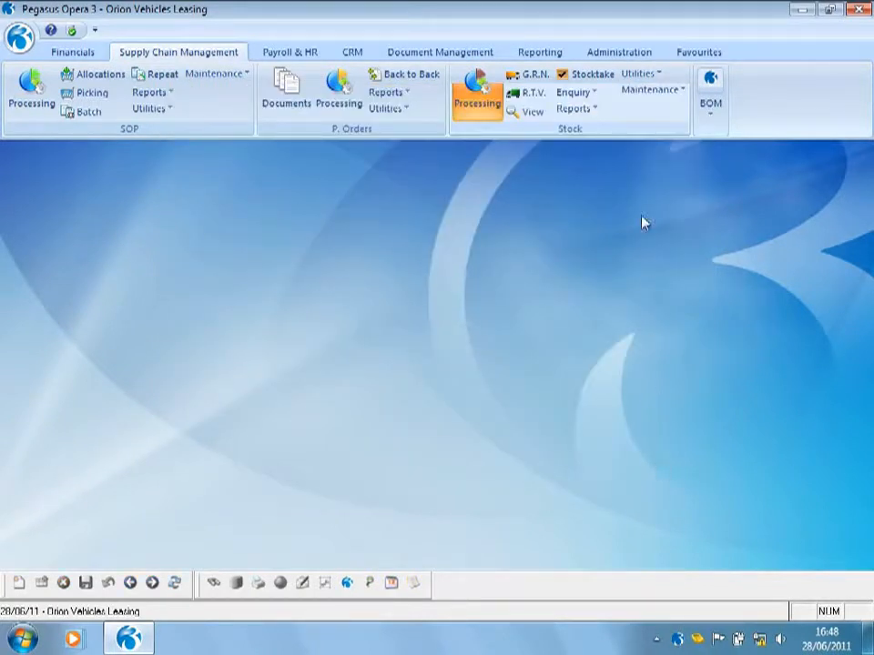
# Start a new stocktake for Orion Vehicles Leasing with the description "Half yearly" and operative assignment set to Mandatory
pyautogui.click(590, 77)
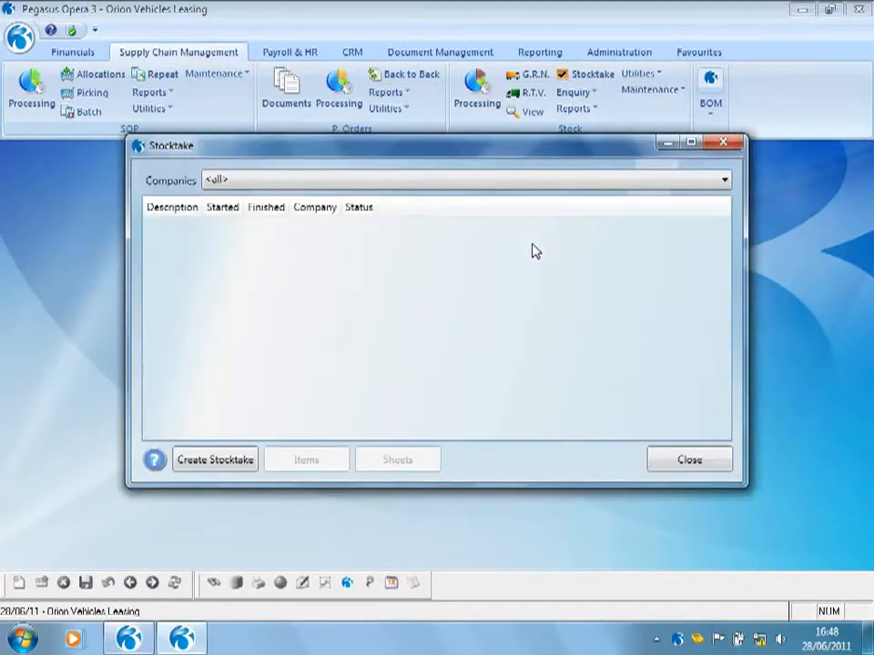
pyautogui.click(218, 459)
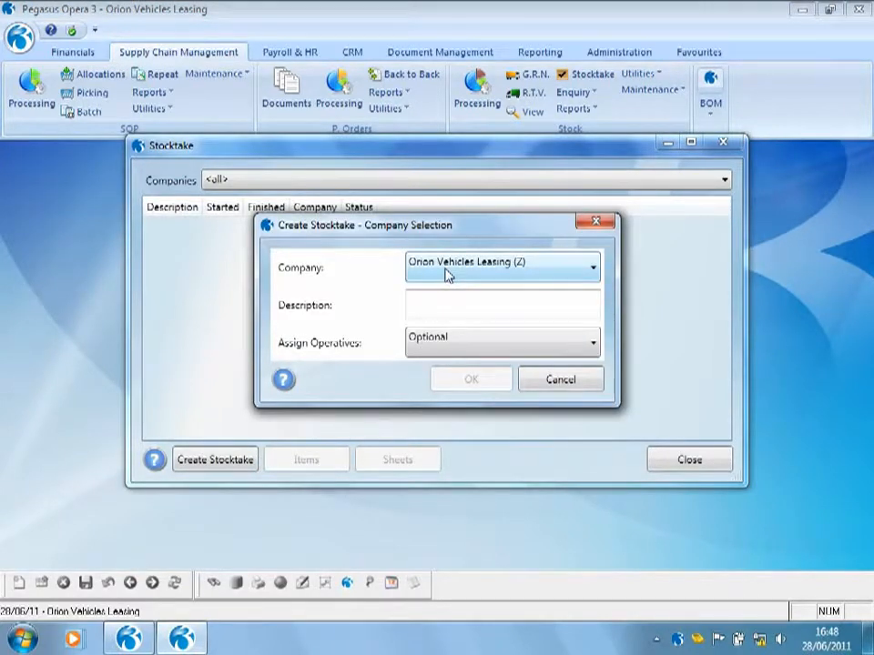
pyautogui.click(440, 299)
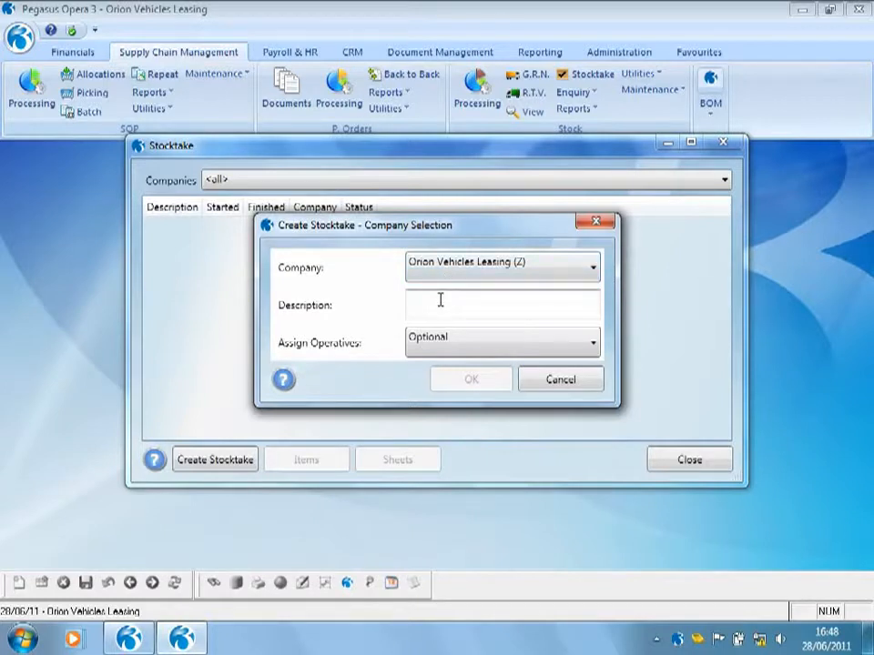
pyautogui.write('Half year')
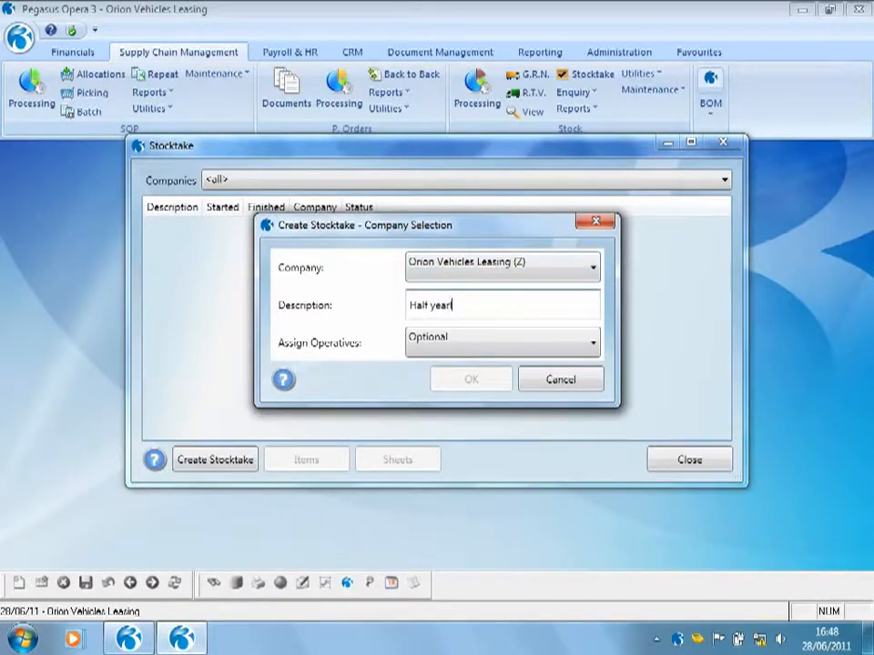
pyautogui.write('ly')
pyautogui.click(576, 346)
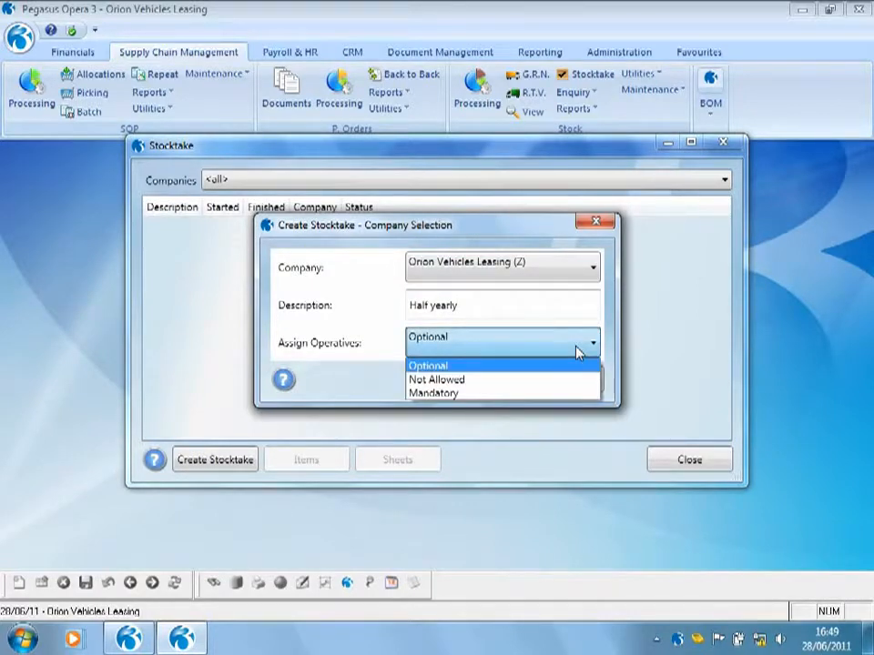
pyautogui.click(528, 394)
pyautogui.click(470, 381)
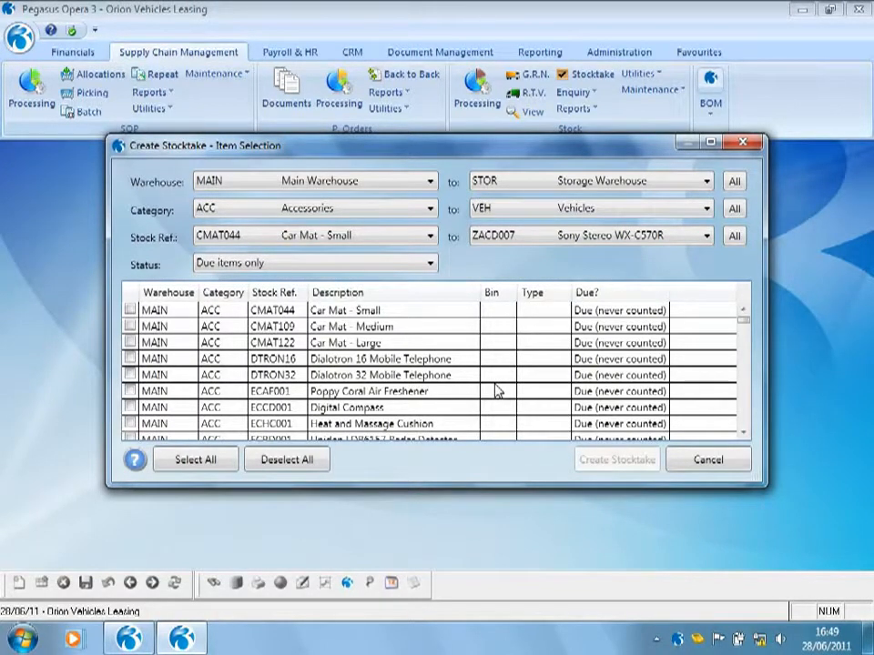
# Limit the stocktake item selection to the MAIN warehouse and include both due and undue items
pyautogui.click(706, 182)
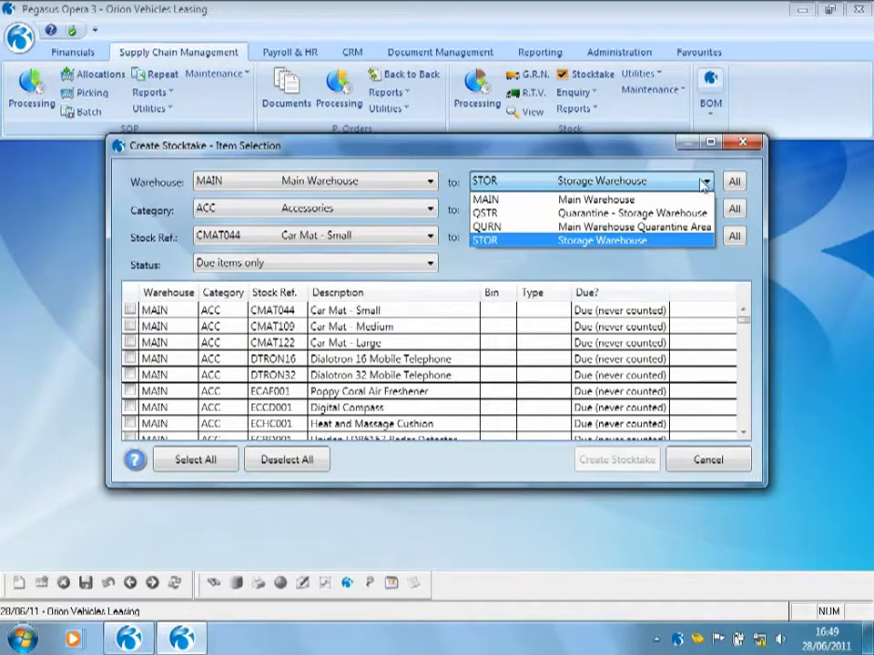
pyautogui.click(659, 201)
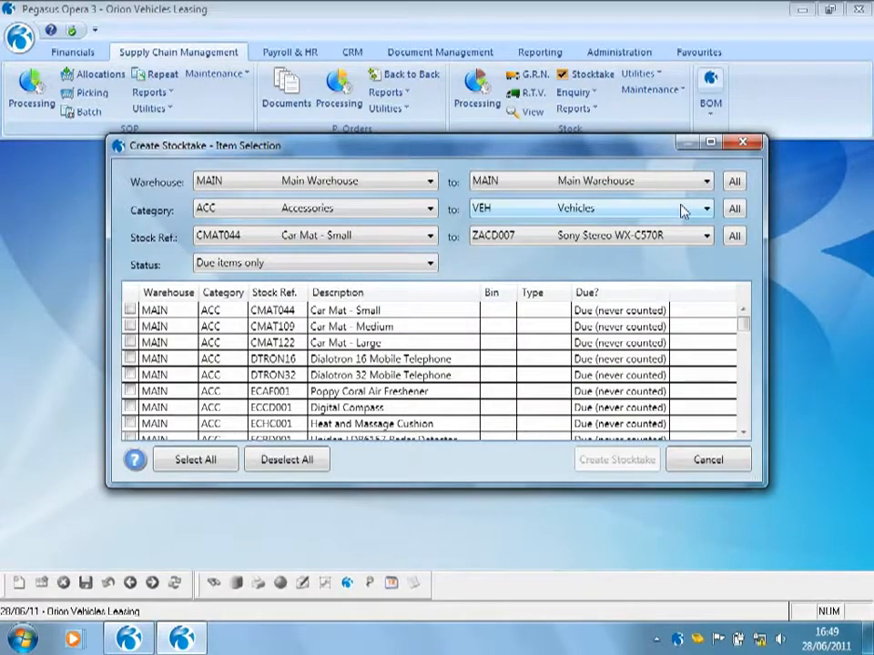
pyautogui.click(424, 266)
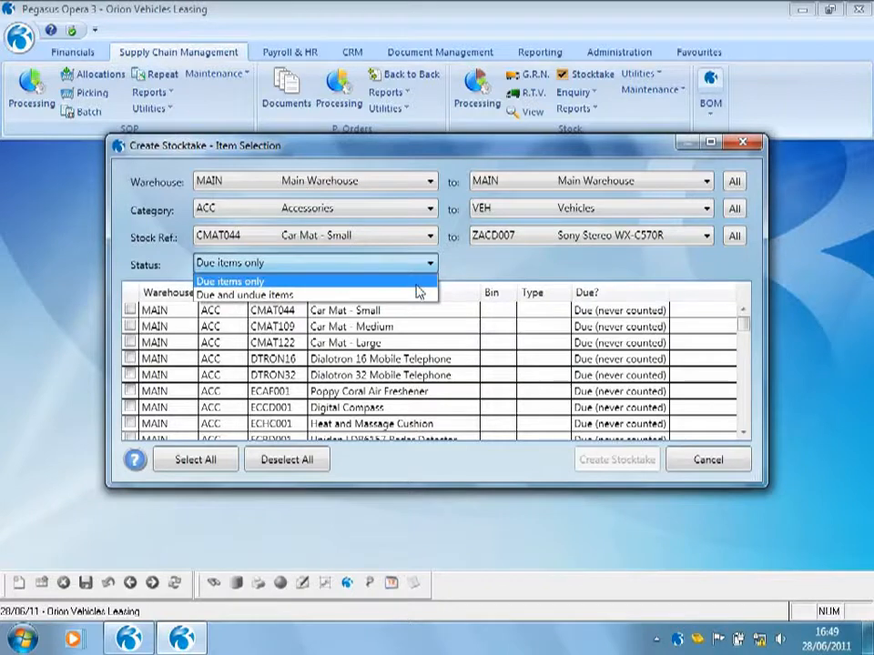
pyautogui.click(411, 298)
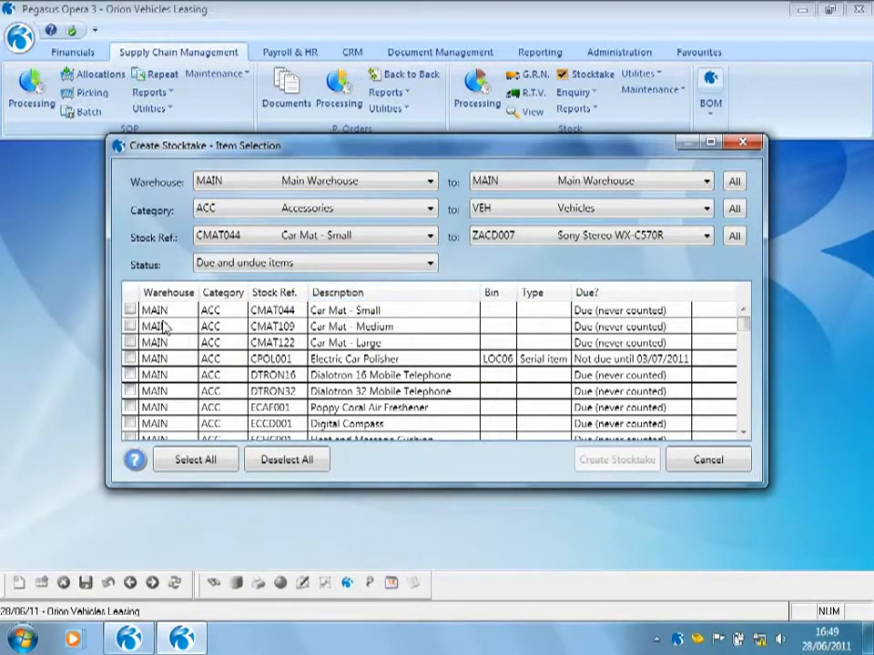
# Select the small, medium and large car mats (CMAT044, CMAT109, CMAT122) and create the stocktake from them
pyautogui.click(130, 311)
pyautogui.click(131, 326)
pyautogui.click(130, 342)
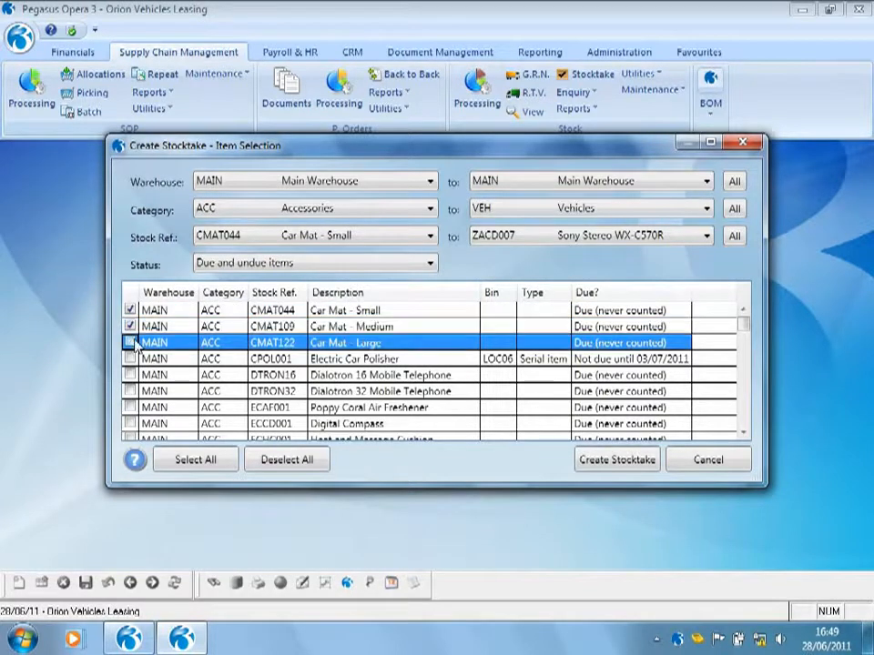
pyautogui.click(606, 462)
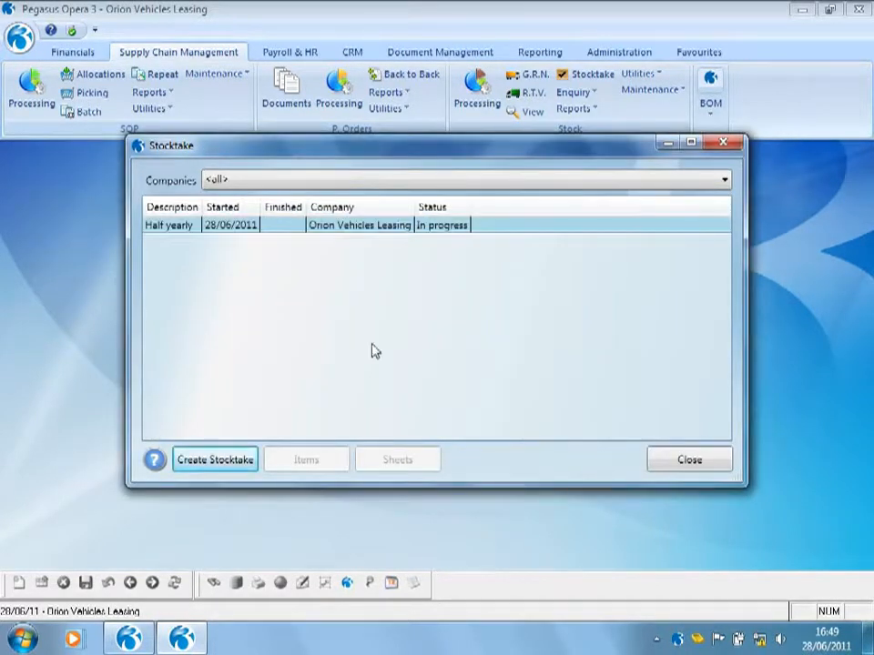
# Select all three car mats in the half-yearly stocktake's item list and start creating count sheets for them
pyautogui.click(250, 227)
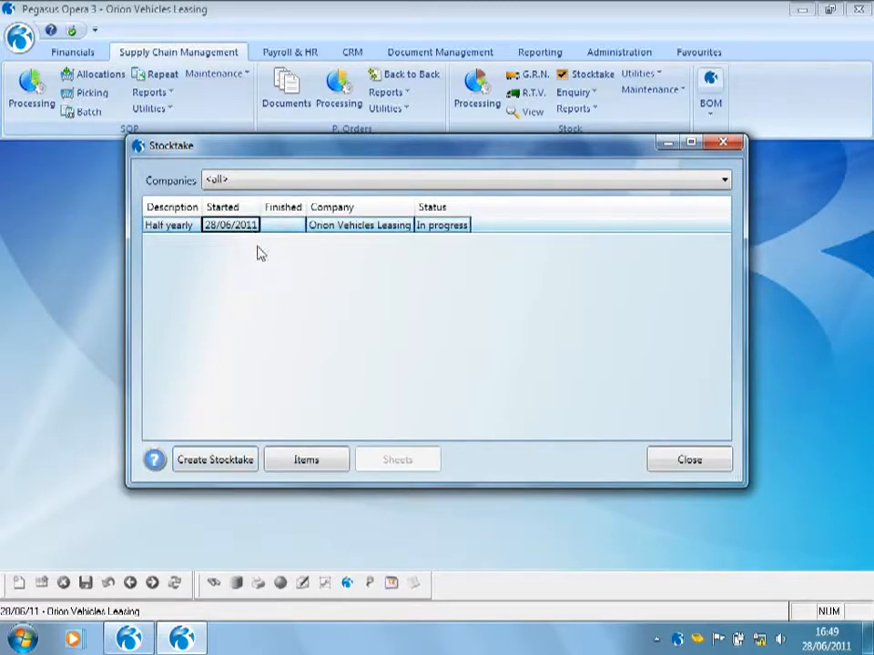
pyautogui.click(306, 459)
pyautogui.click(28, 222)
pyautogui.click(27, 238)
pyautogui.click(27, 255)
pyautogui.click(110, 461)
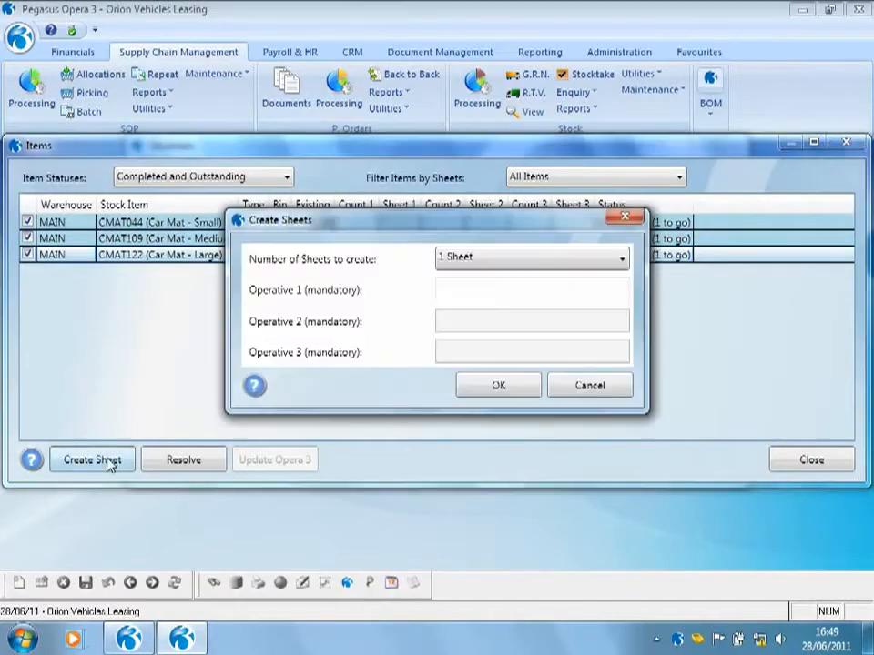
# Create 2 sheets for the selected items with an operative's name entered for each, and close the item list
pyautogui.click(618, 260)
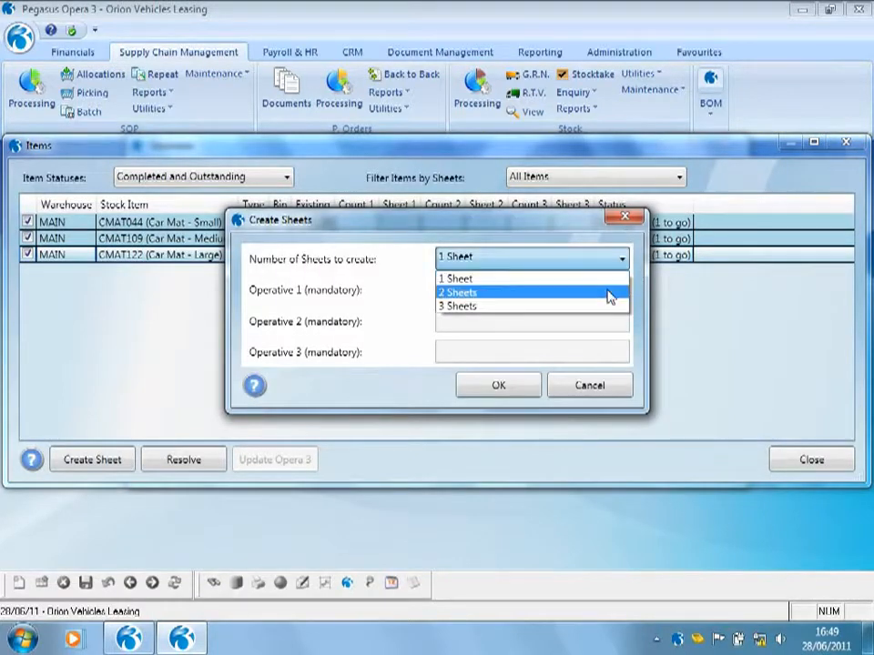
pyautogui.click(611, 292)
pyautogui.click(546, 292)
pyautogui.write('Steve')
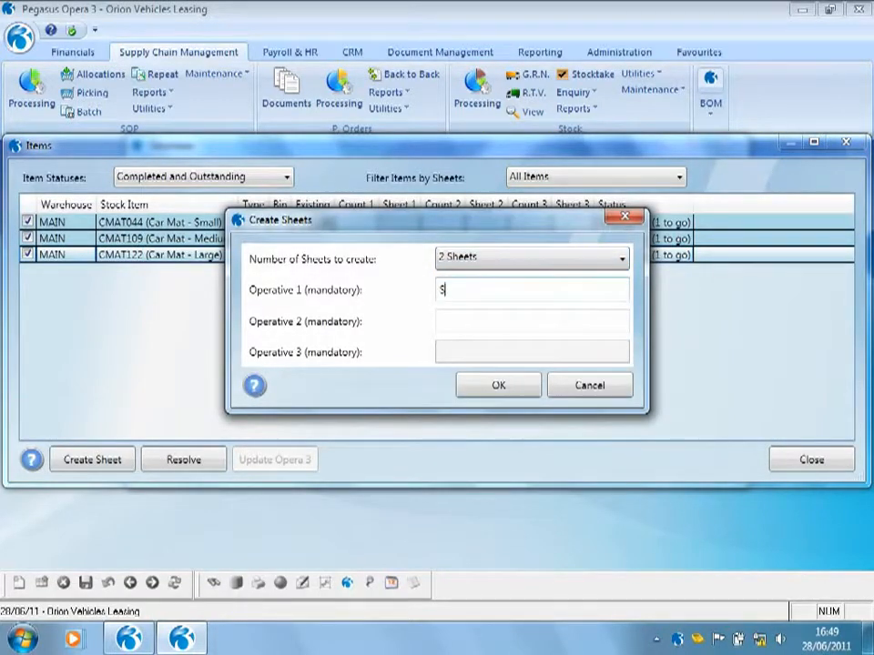
pyautogui.press('Tab')
pyautogui.write('Sam')
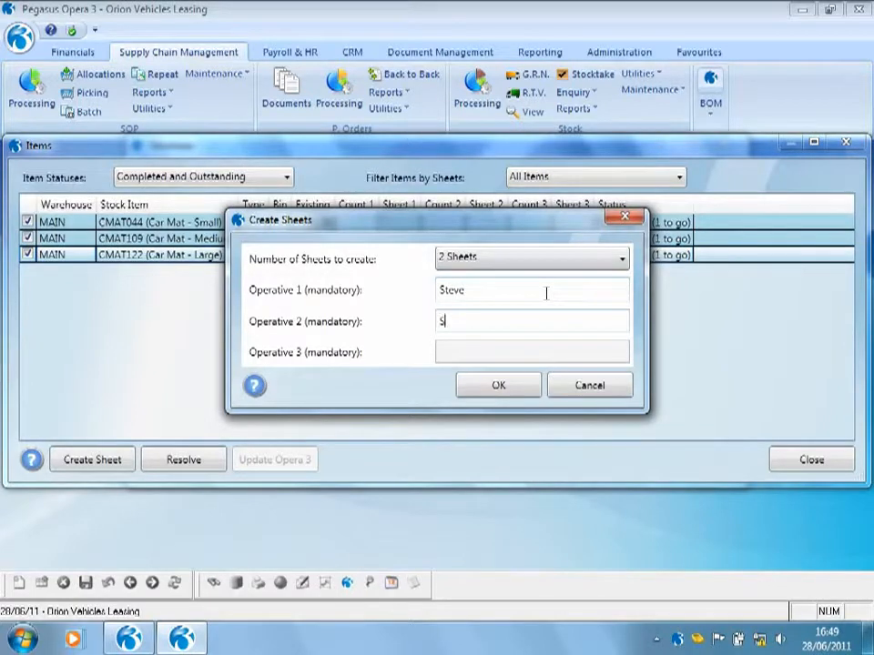
pyautogui.click(502, 384)
pyautogui.click(785, 462)
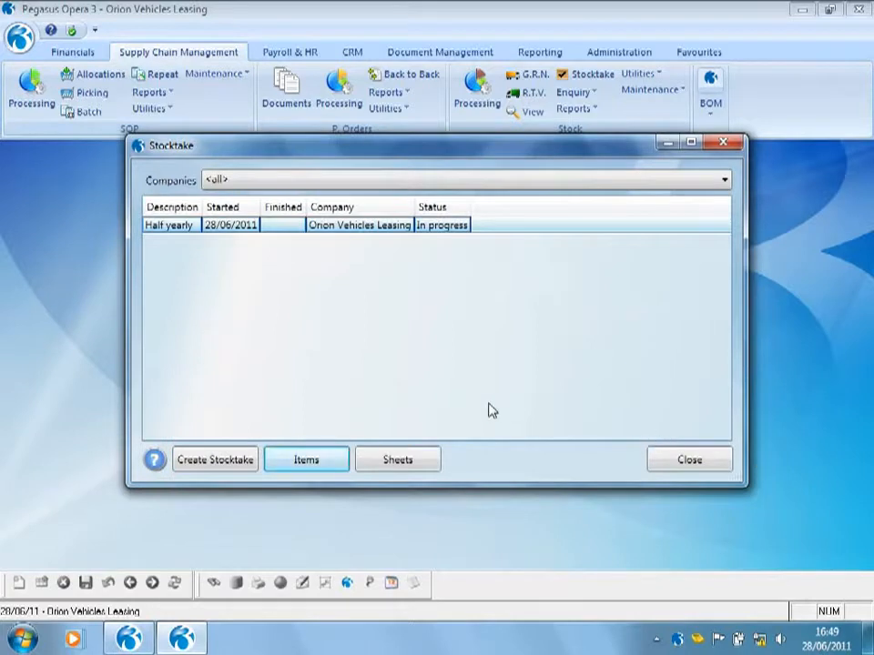
# Examine the maximized print preview of stocktake sheet 0001 and close it
pyautogui.click(418, 462)
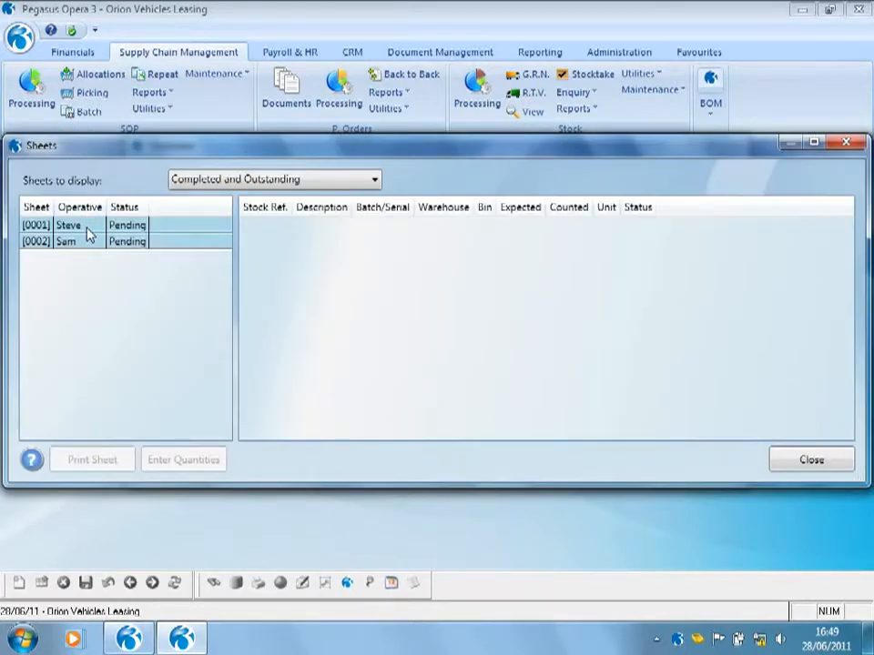
pyautogui.click(87, 227)
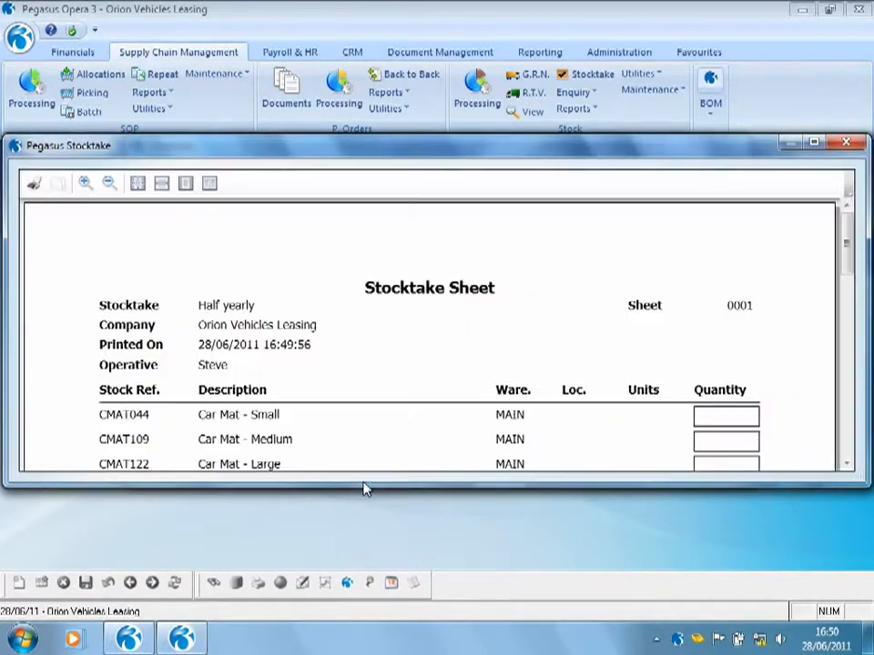
pyautogui.click(813, 141)
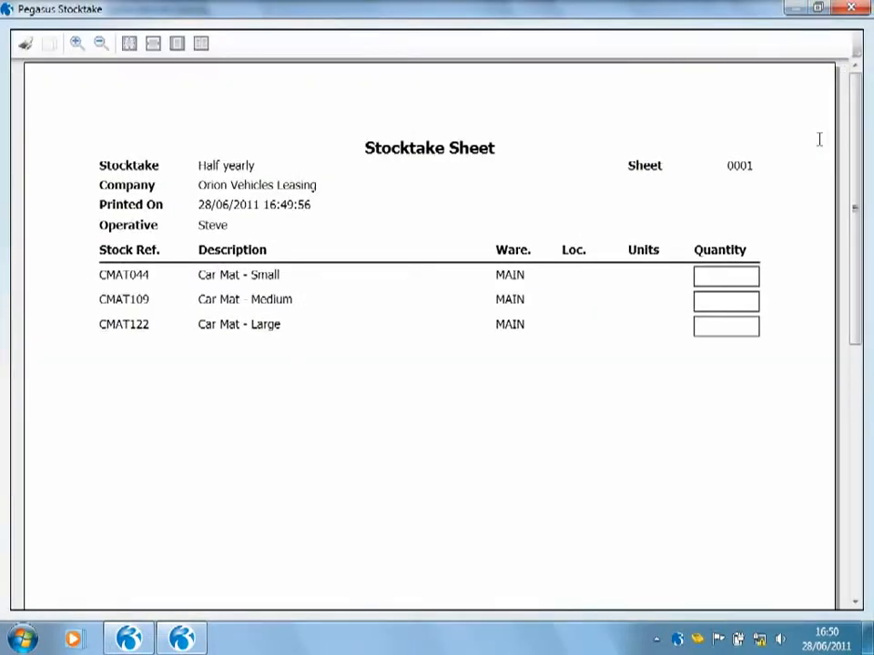
pyautogui.click(851, 7)
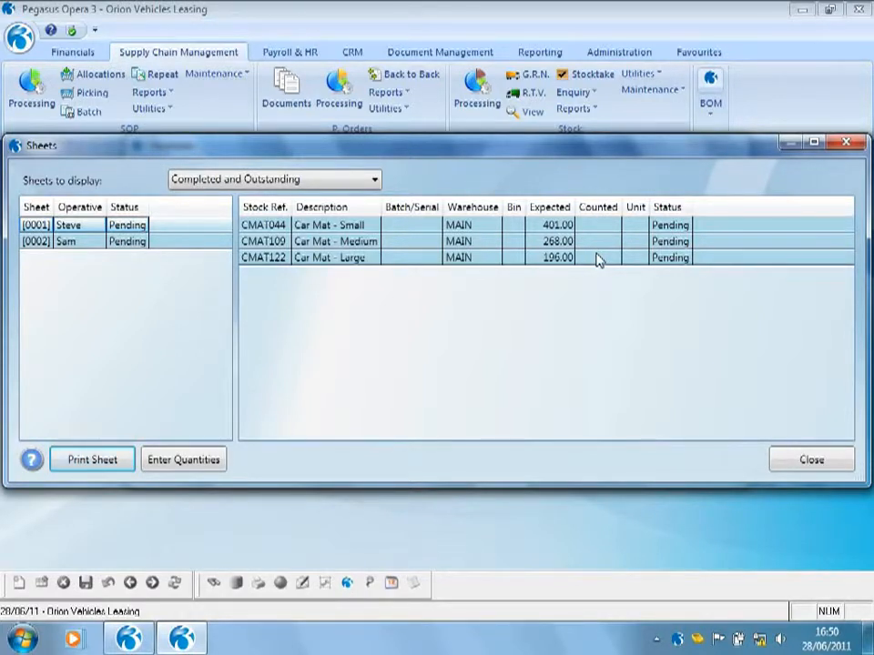
# Record counted quantities of 500 for CMAT044 and 268 for CMAT109 on sheet 0001, and redisplay the sheet
pyautogui.click(222, 460)
pyautogui.moveTo(526, 155); pyautogui.dragTo(513, 286)
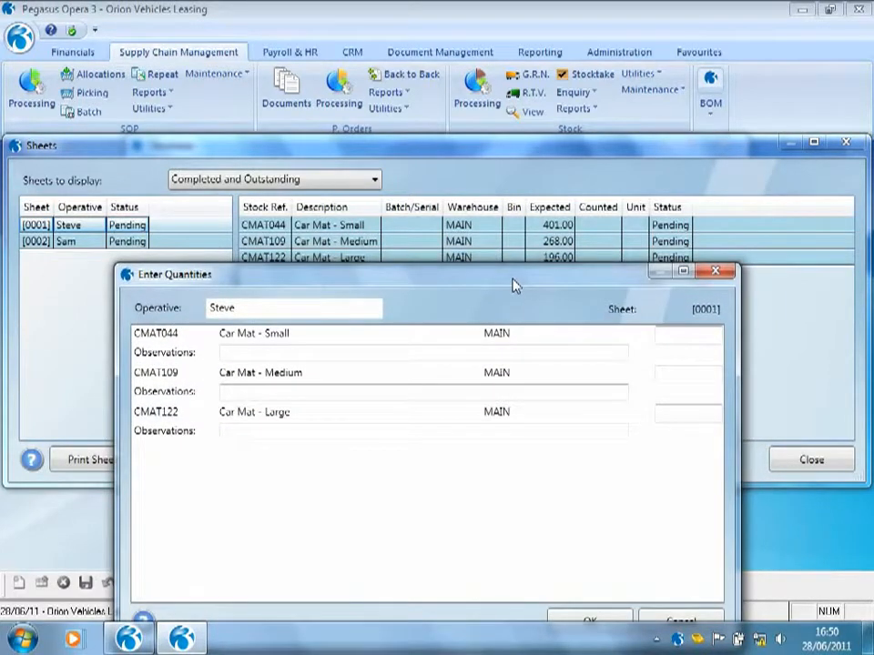
pyautogui.click(676, 332)
pyautogui.write('500')
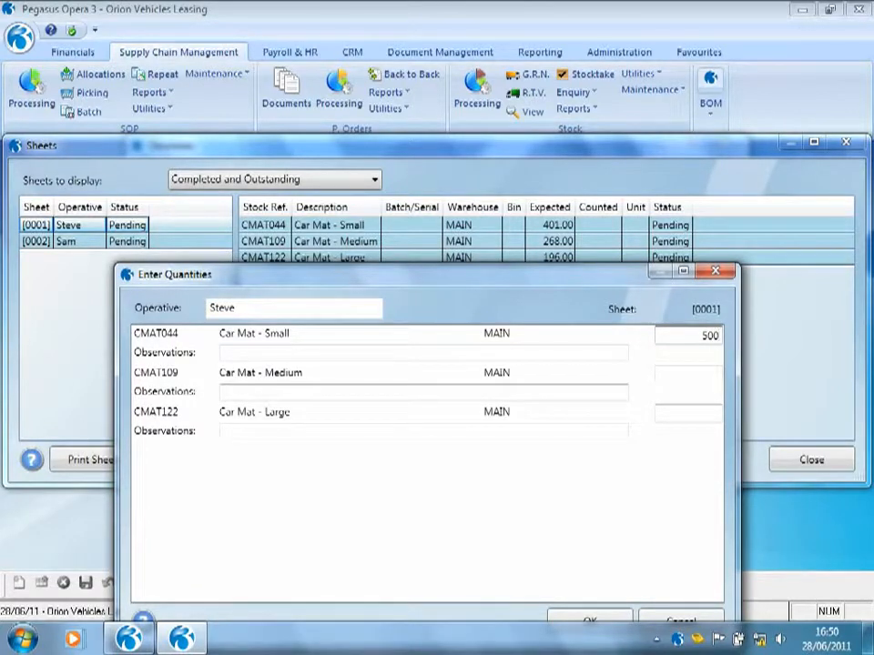
pyautogui.click(675, 378)
pyautogui.write('268')
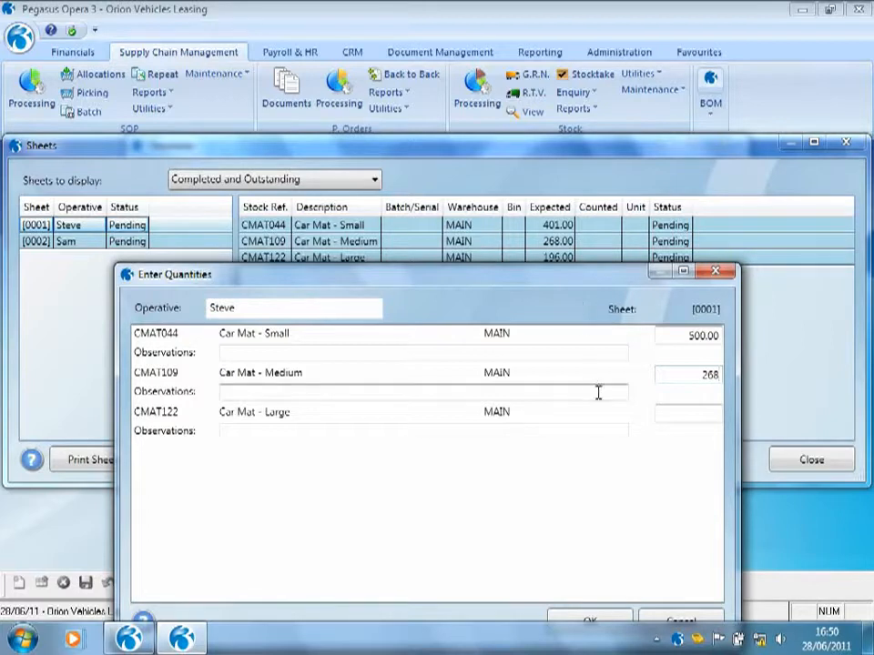
pyautogui.click(586, 619)
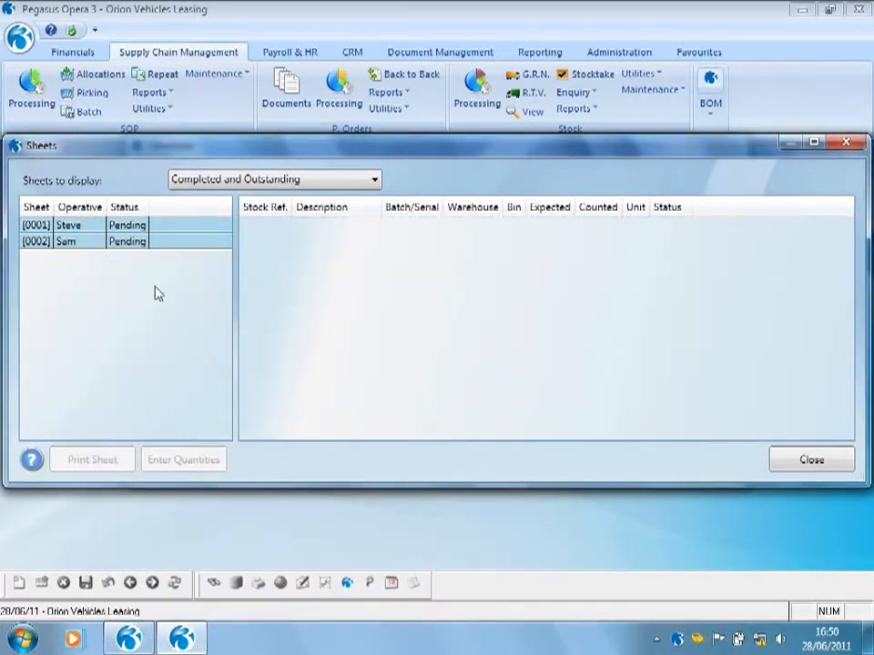
pyautogui.click(86, 229)
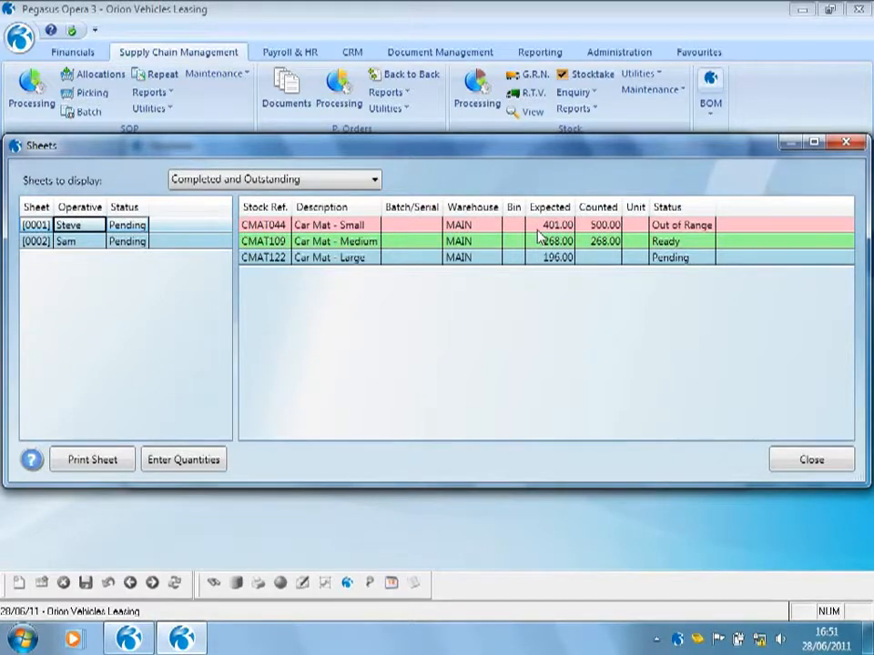
# Record counted quantities of 412 for CMAT044 and 268 for CMAT109 on sheet 0002, and redisplay the sheet
pyautogui.click(84, 244)
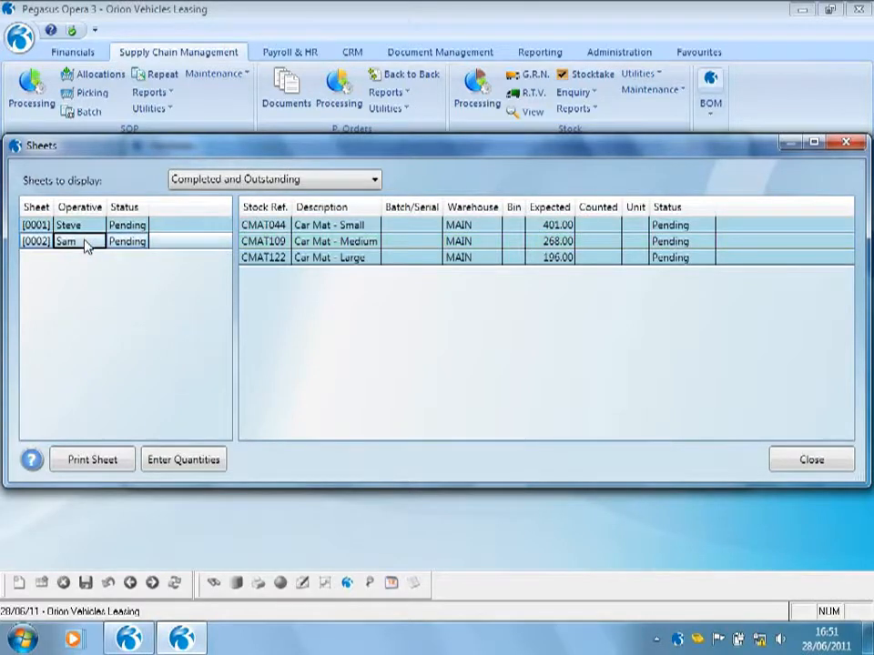
pyautogui.click(185, 459)
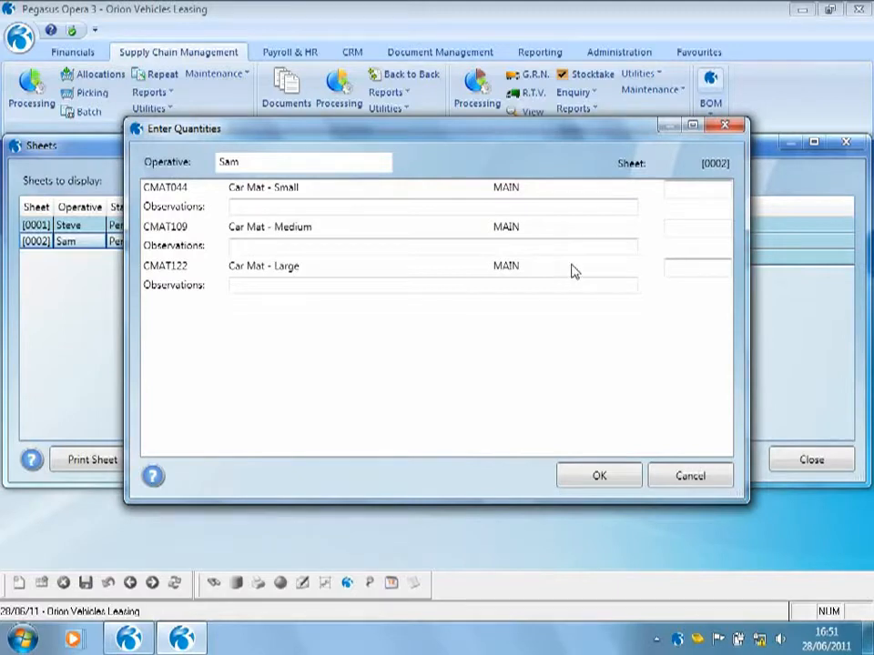
pyautogui.click(677, 190)
pyautogui.write('412')
pyautogui.click(686, 231)
pyautogui.write('268')
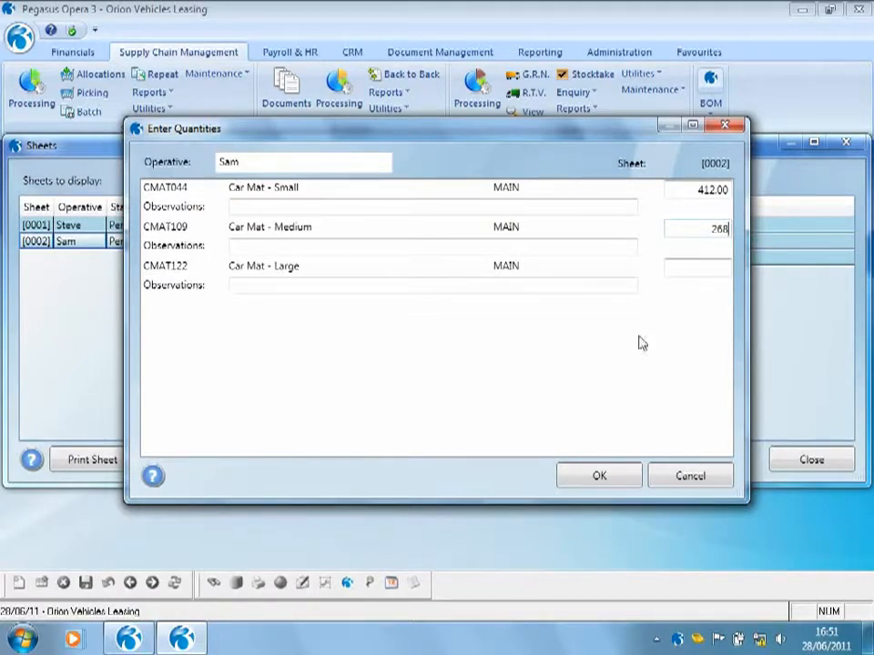
pyautogui.click(599, 477)
pyautogui.click(89, 244)
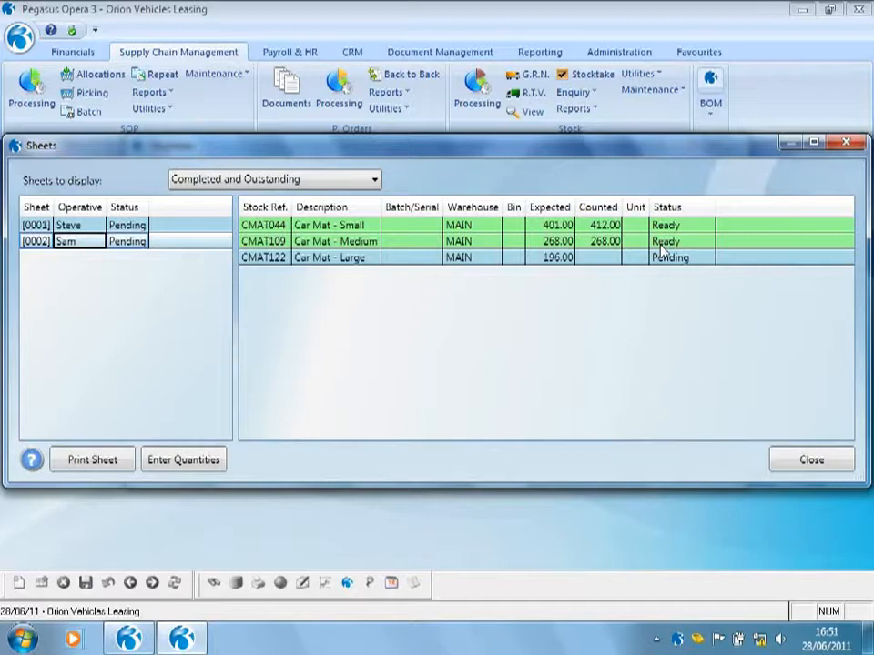
# Read the help topic explaining the stocktake sheet statuses, then close it and the sheets list
pyautogui.click(33, 459)
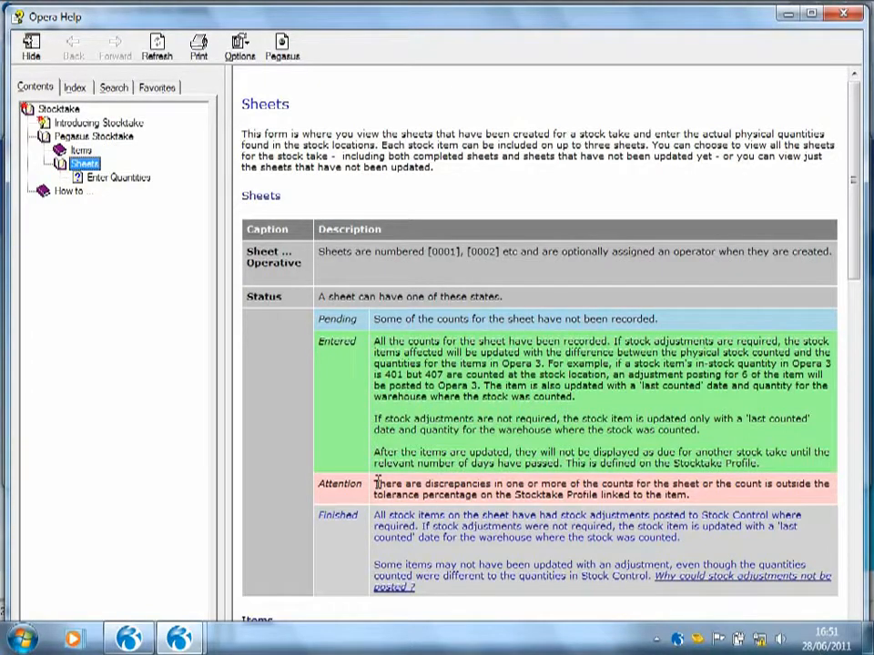
pyautogui.click(842, 13)
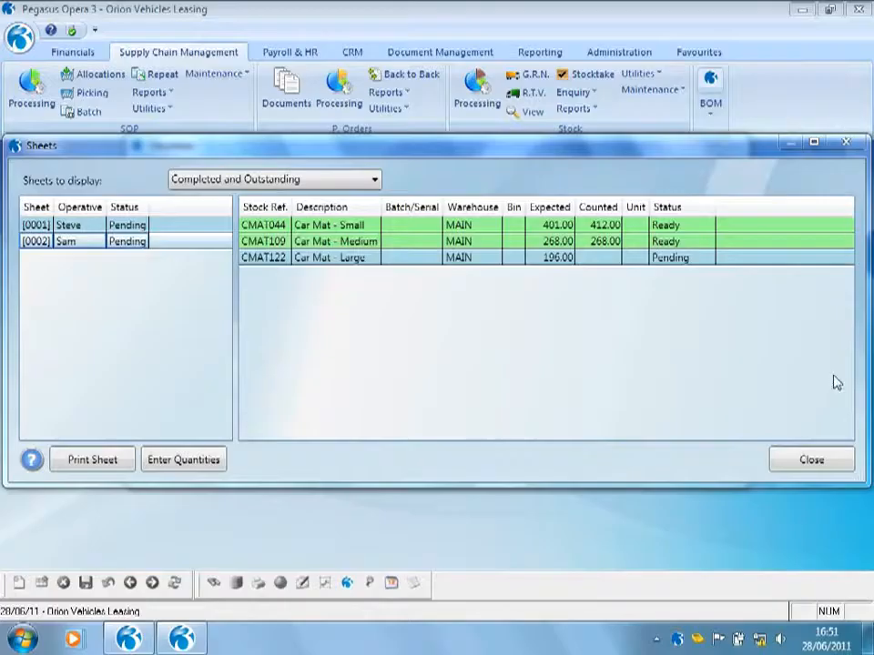
pyautogui.click(811, 459)
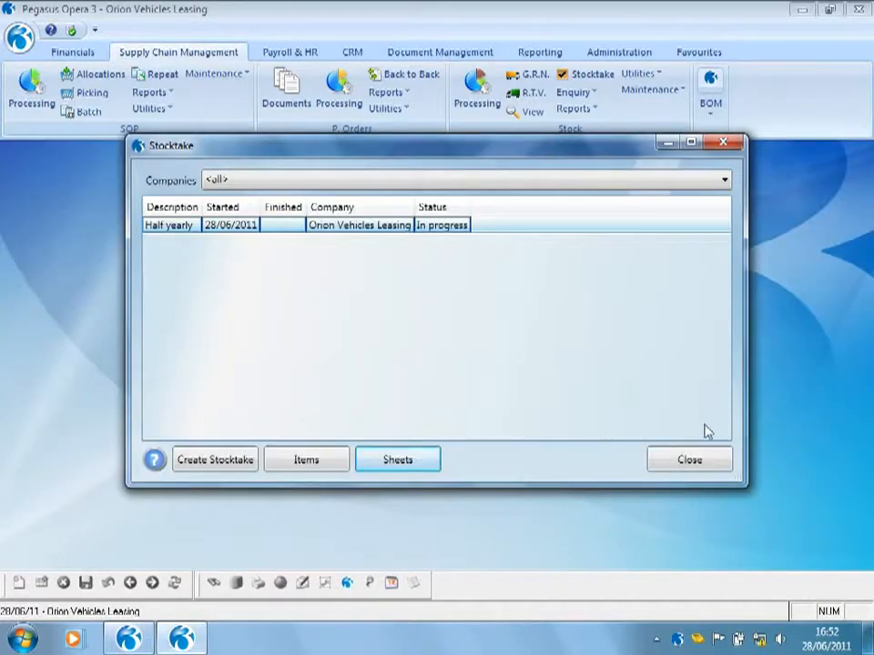
# Resolve the count discrepancy for CMAT044 (Car Mat - Small) by accepting the second count of 412
pyautogui.click(314, 460)
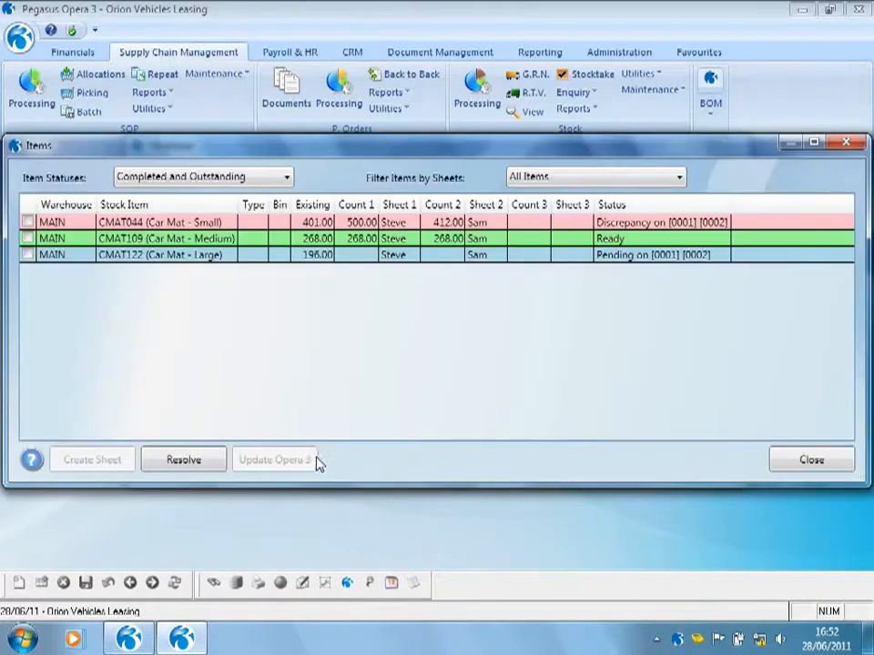
pyautogui.click(27, 222)
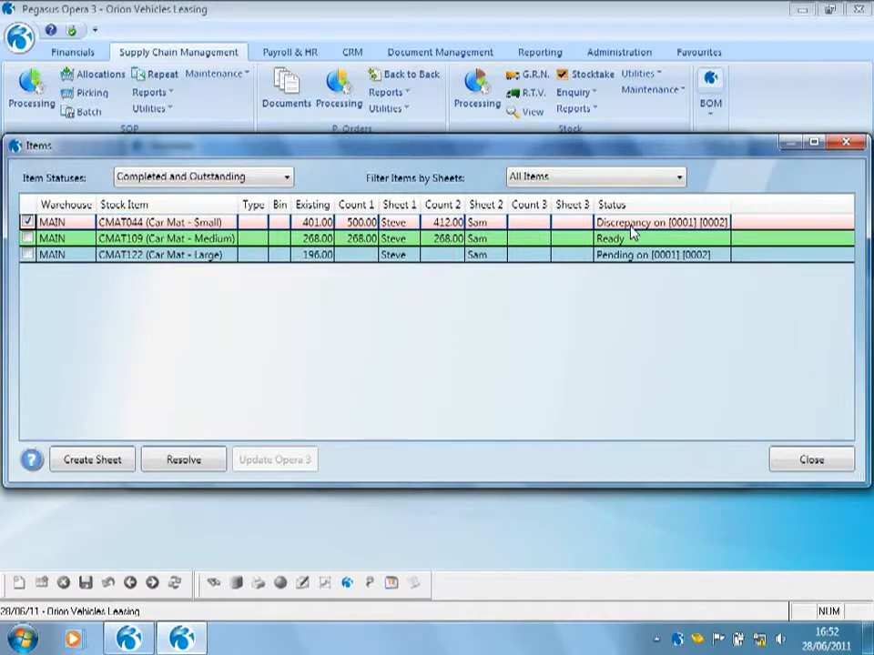
pyautogui.click(182, 461)
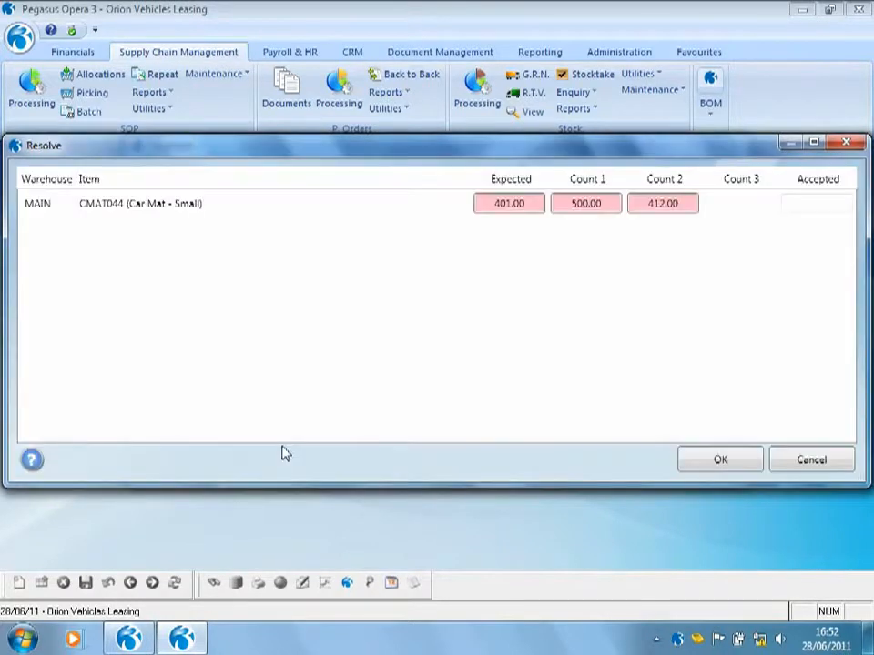
pyautogui.click(672, 208)
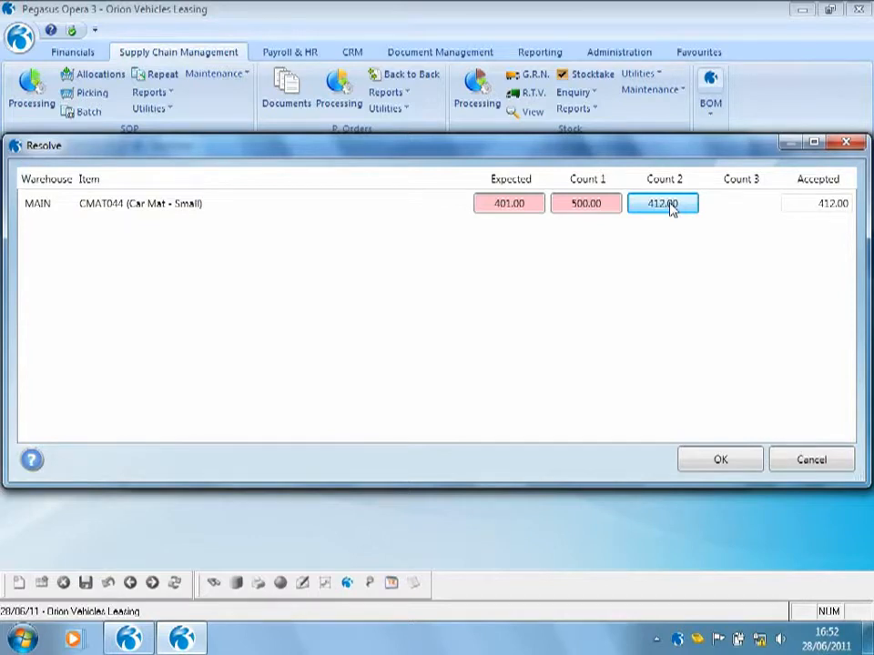
pyautogui.click(714, 461)
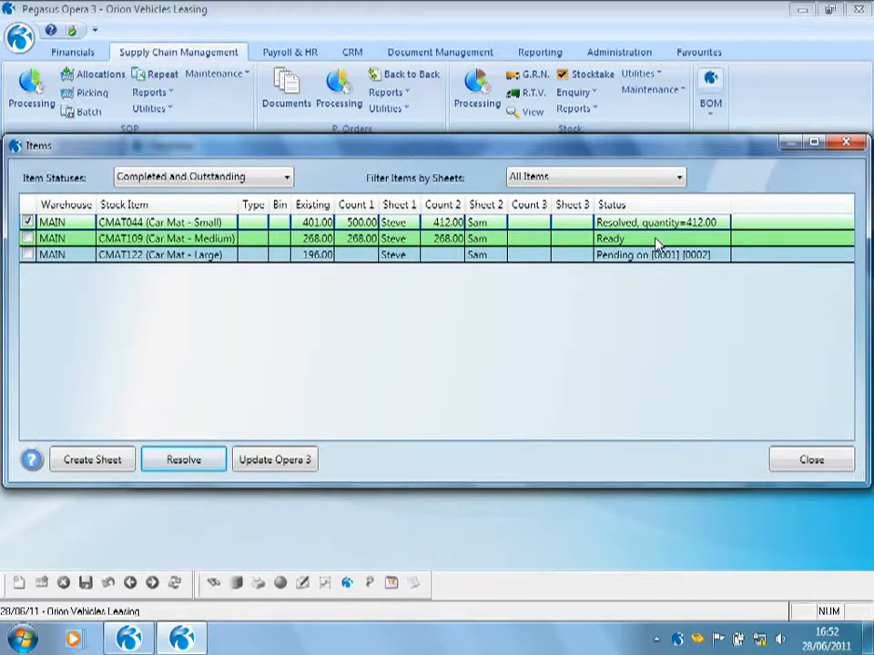
# Update Opera 3 with the stocktake quantities for CMAT044 and CMAT109, and close the item list
pyautogui.click(27, 238)
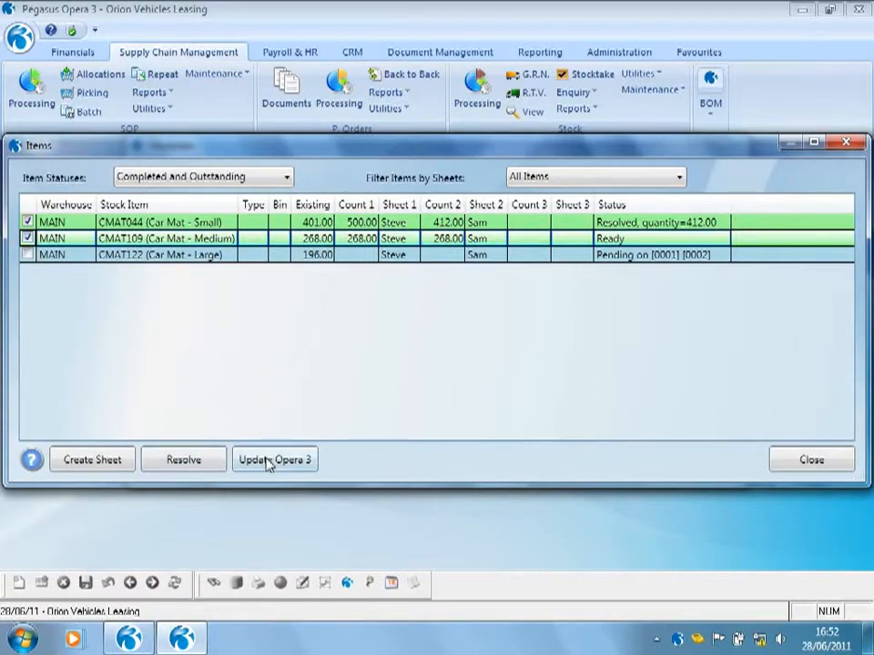
pyautogui.click(251, 460)
pyautogui.click(467, 382)
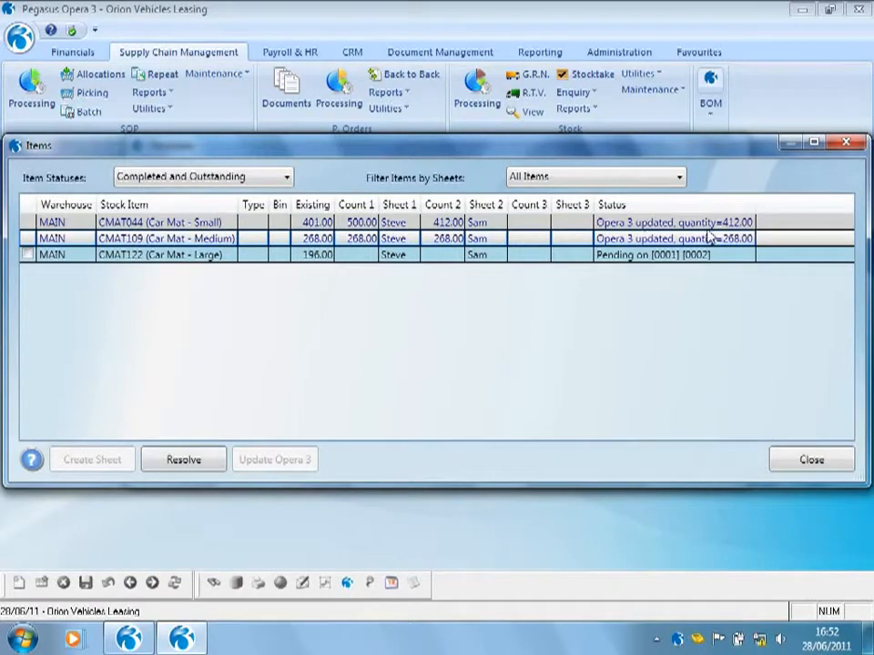
pyautogui.click(811, 459)
# Examine the stocktake adjustment among the Main Warehouse stock transactions of CMAT044 - Car Mat - Small
pyautogui.click(478, 100)
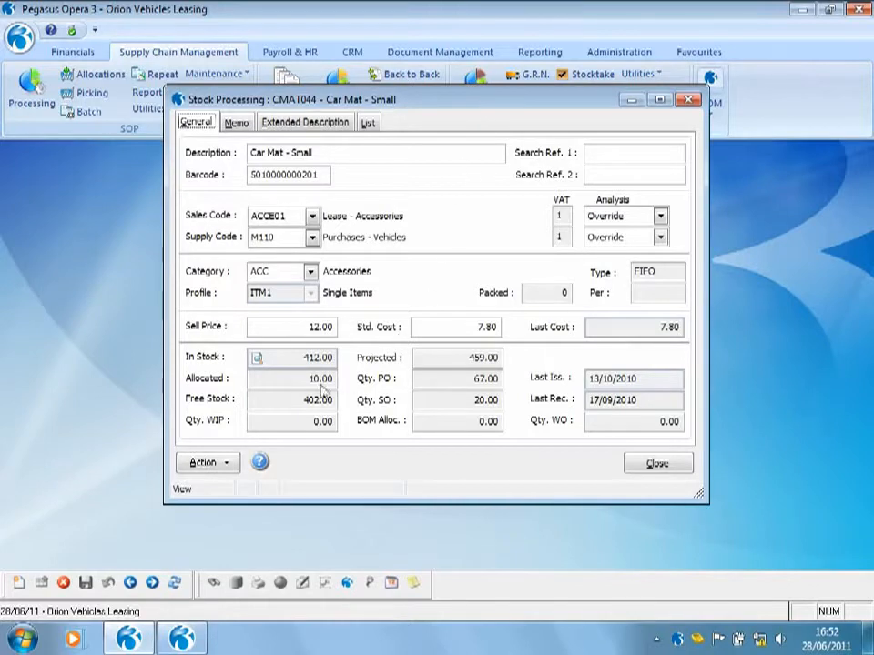
pyautogui.click(257, 361)
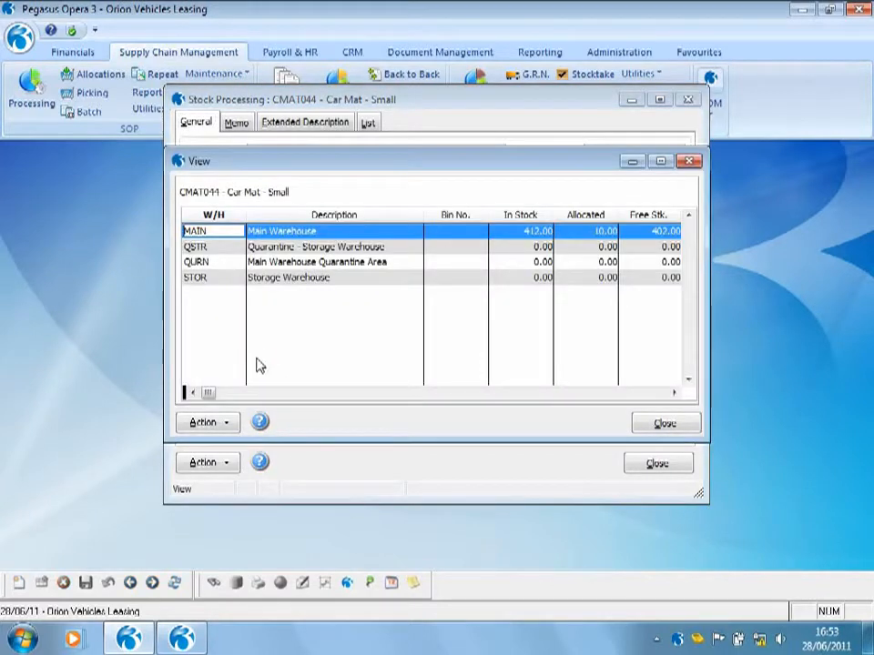
pyautogui.doubleClick(290, 231)
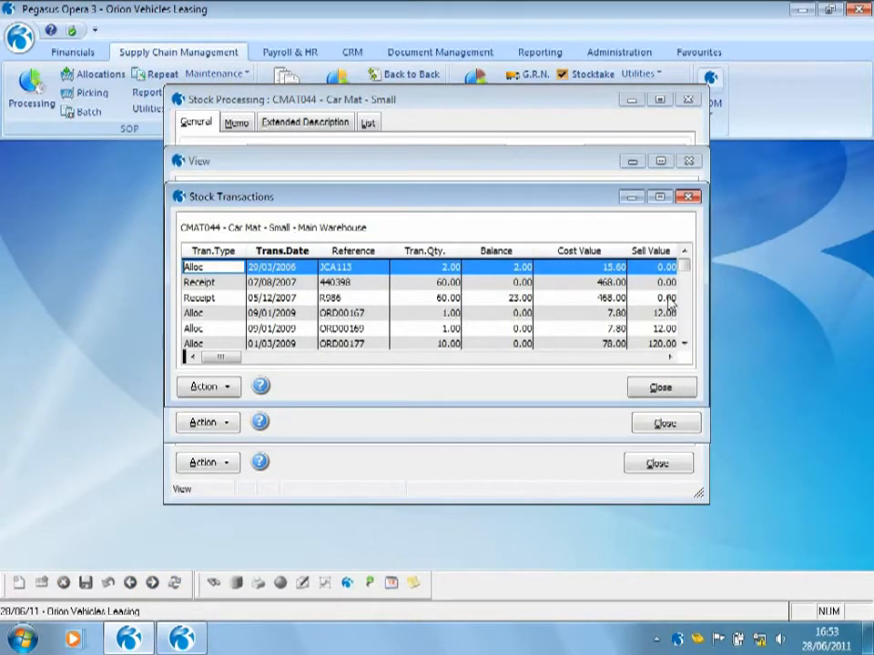
pyautogui.moveTo(686, 269); pyautogui.dragTo(685, 328)
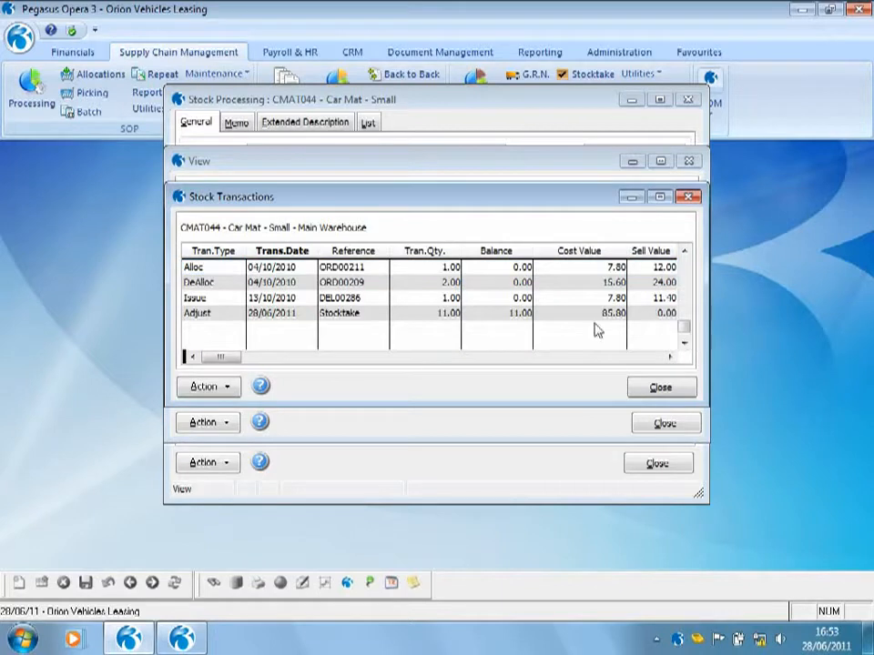
pyautogui.click(364, 319)
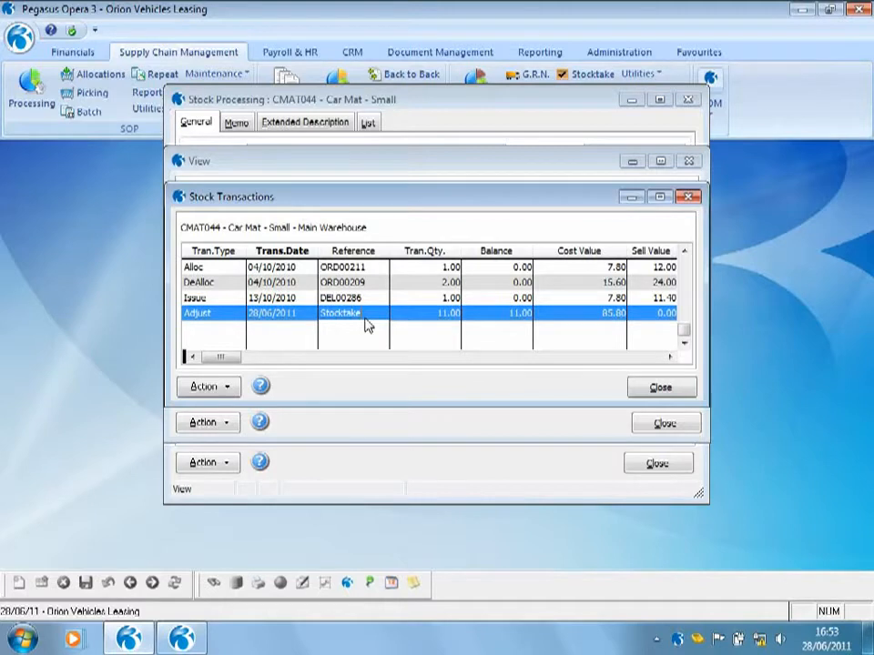
pyautogui.click(654, 386)
pyautogui.click(648, 424)
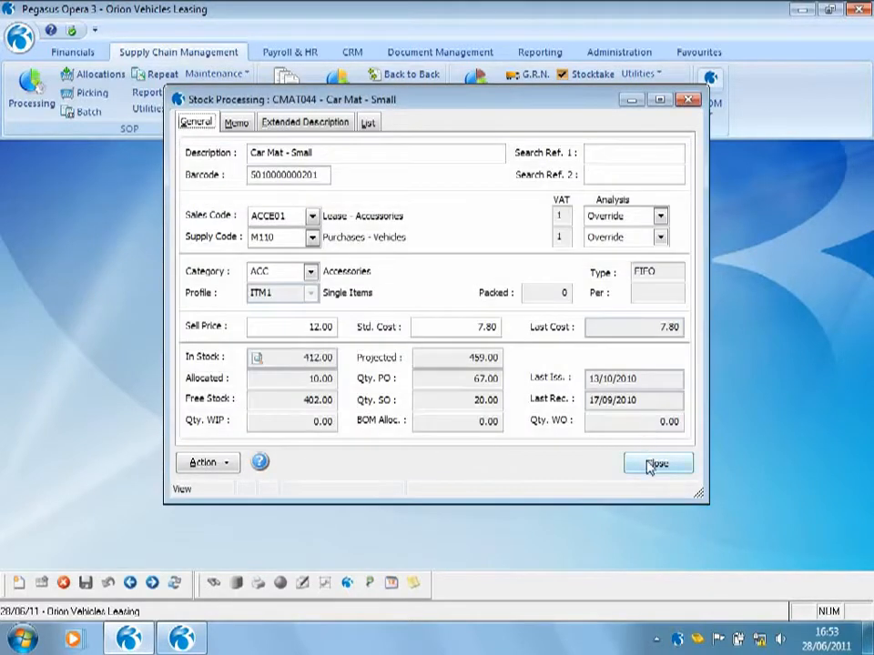
# Leave the CMAT044 stock record, switch back to the Stocktake window and close the Half yearly stocktake, confirming the closure
pyautogui.click(657, 463)
pyautogui.click(195, 639)
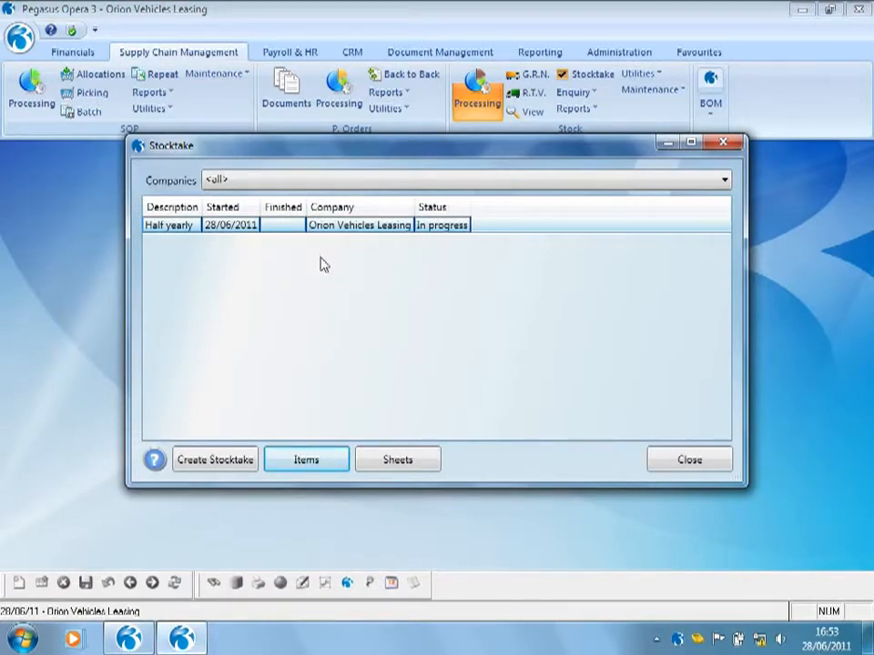
pyautogui.rightClick(336, 230)
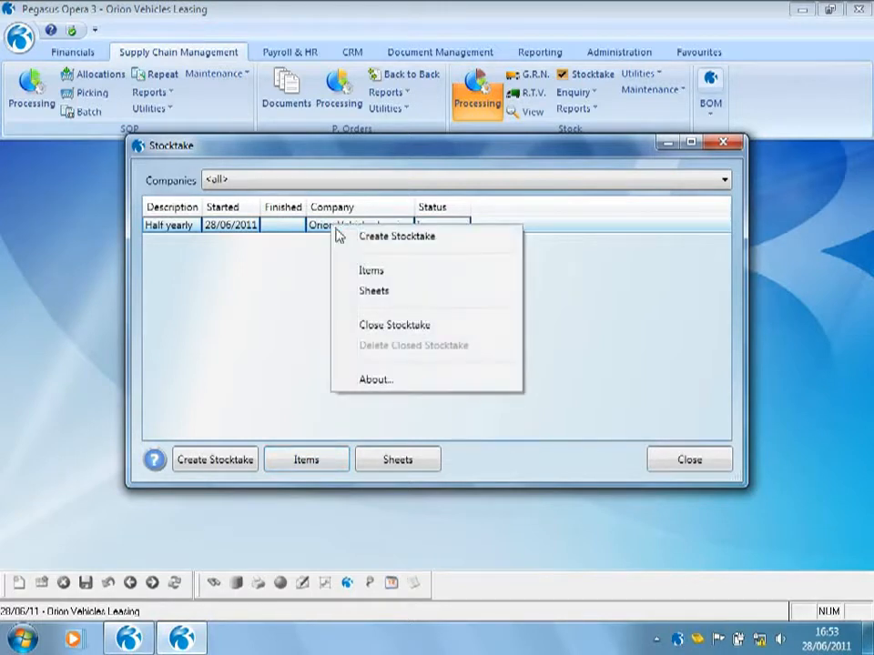
pyautogui.click(369, 325)
pyautogui.click(462, 380)
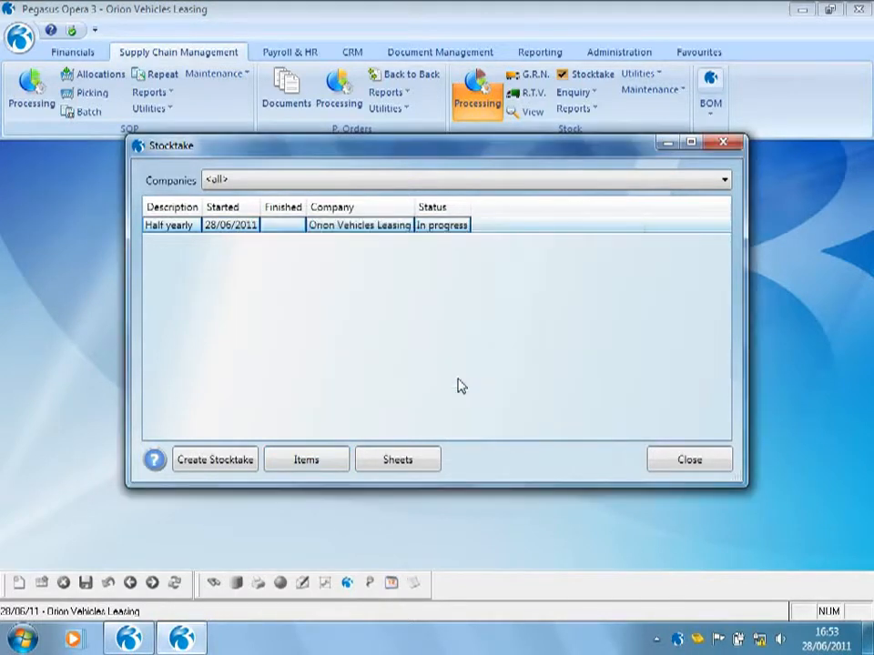
# Delete the closed Half yearly stocktake, confirm the deletion, and close the Stocktake window
pyautogui.rightClick(336, 229)
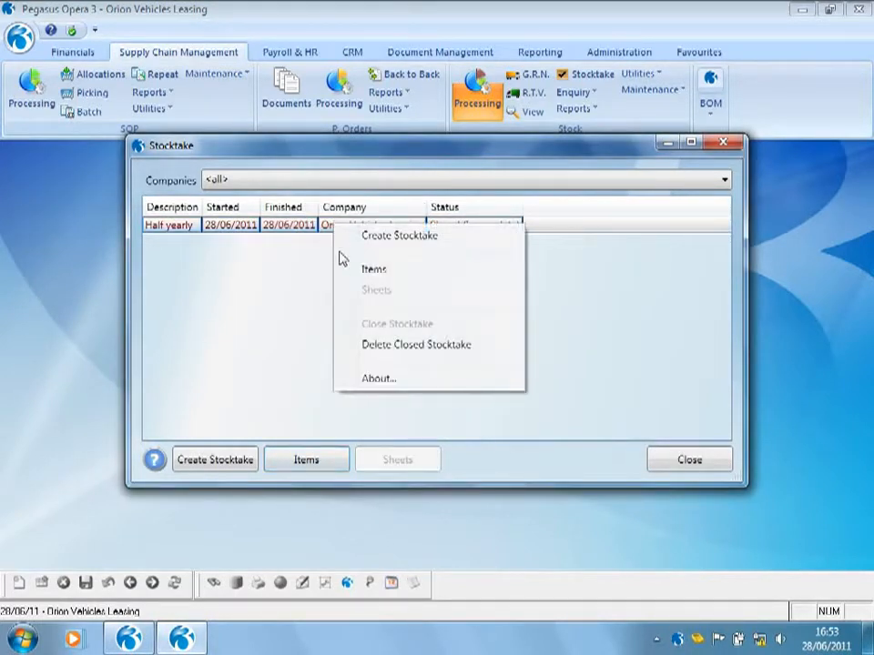
pyautogui.click(358, 346)
pyautogui.click(451, 386)
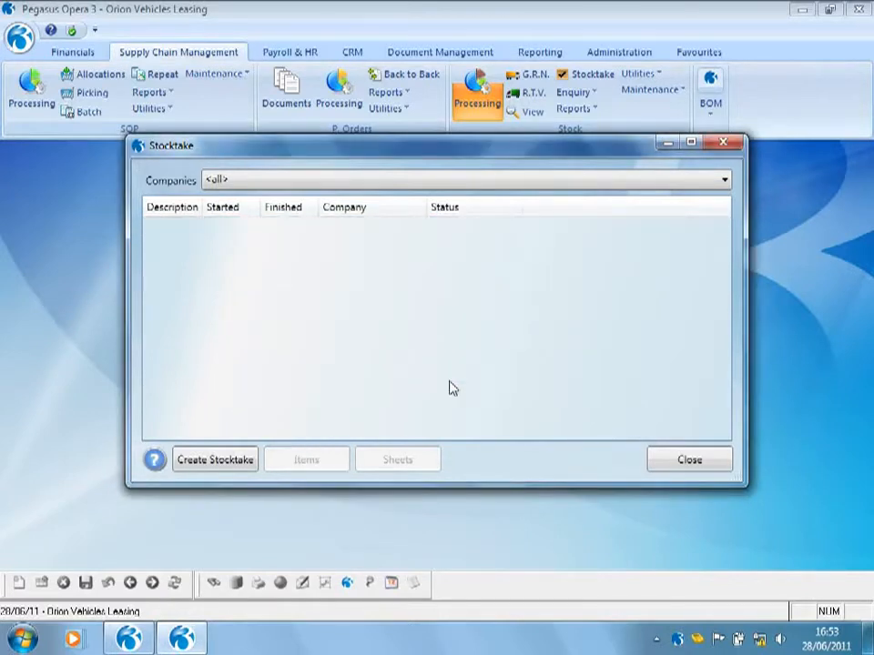
pyautogui.click(687, 460)
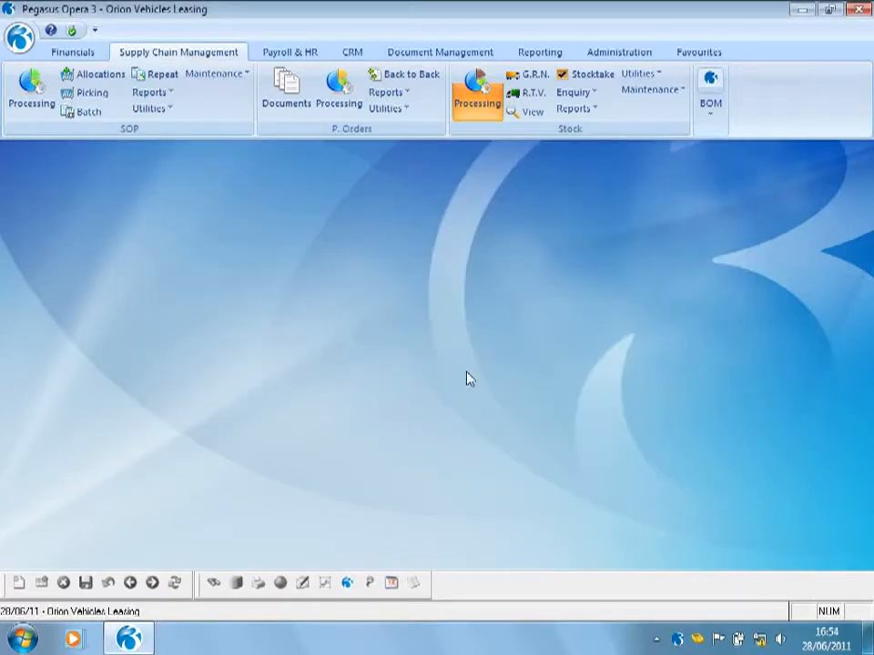